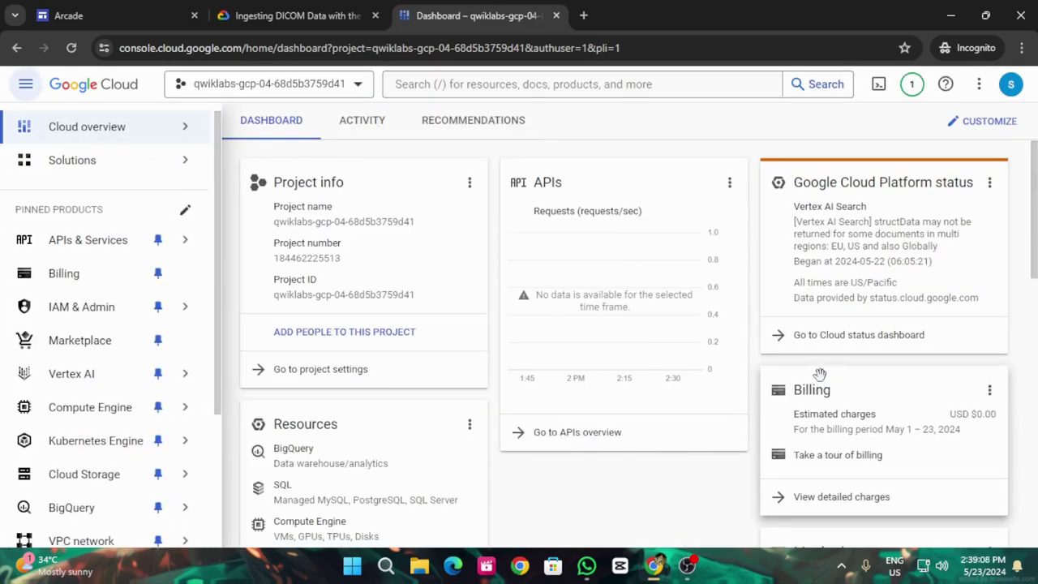
Find the optional command for listing the active account in the lab instructions and copy "gcloud auth list"
click(243, 12)
scroll(519, 454, down, 2)
scroll(519, 453, down, 20)
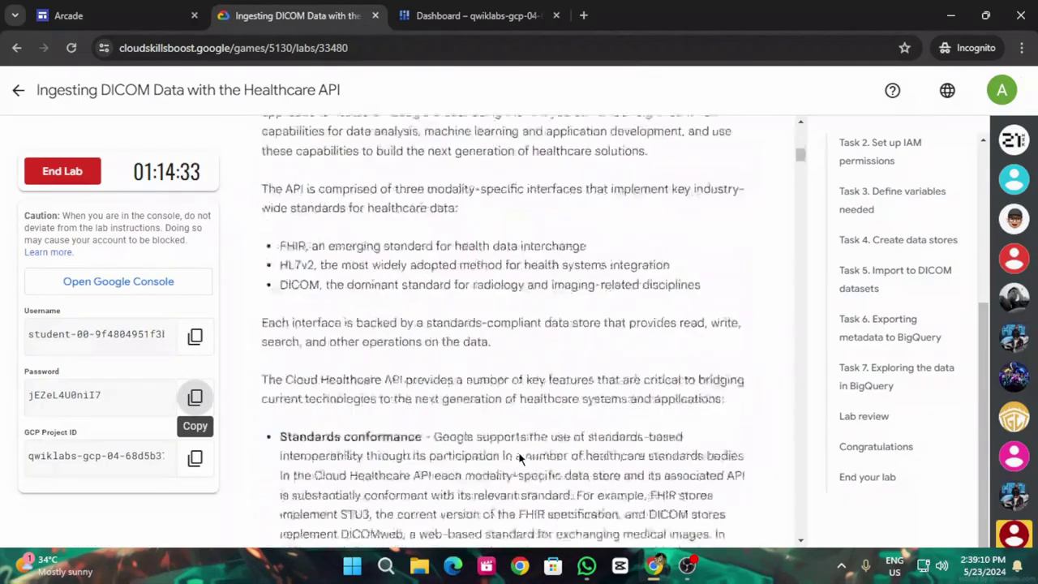
scroll(518, 451, down, 15)
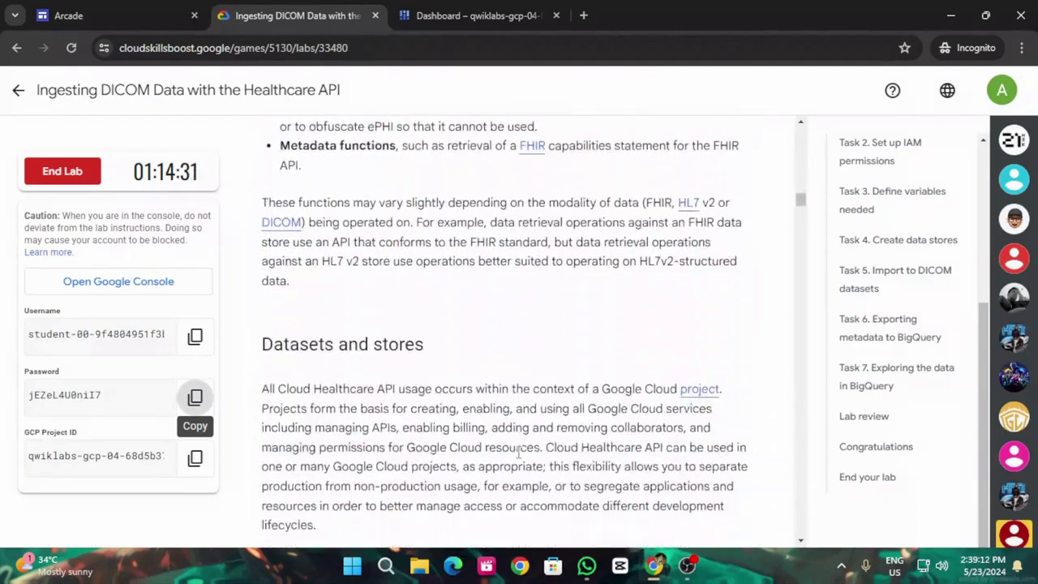
scroll(600, 462, down, 15)
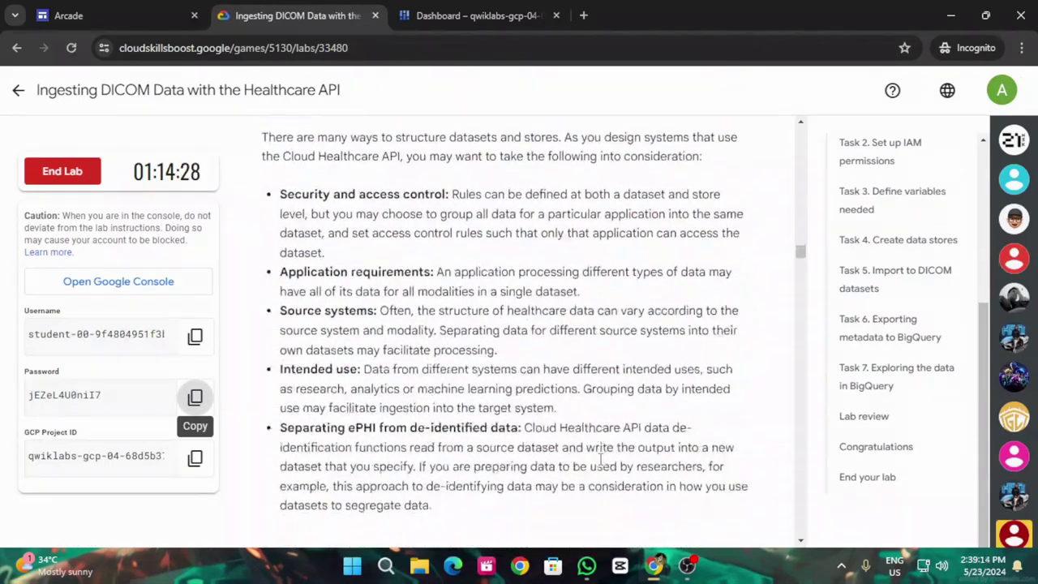
scroll(600, 459, down, 15)
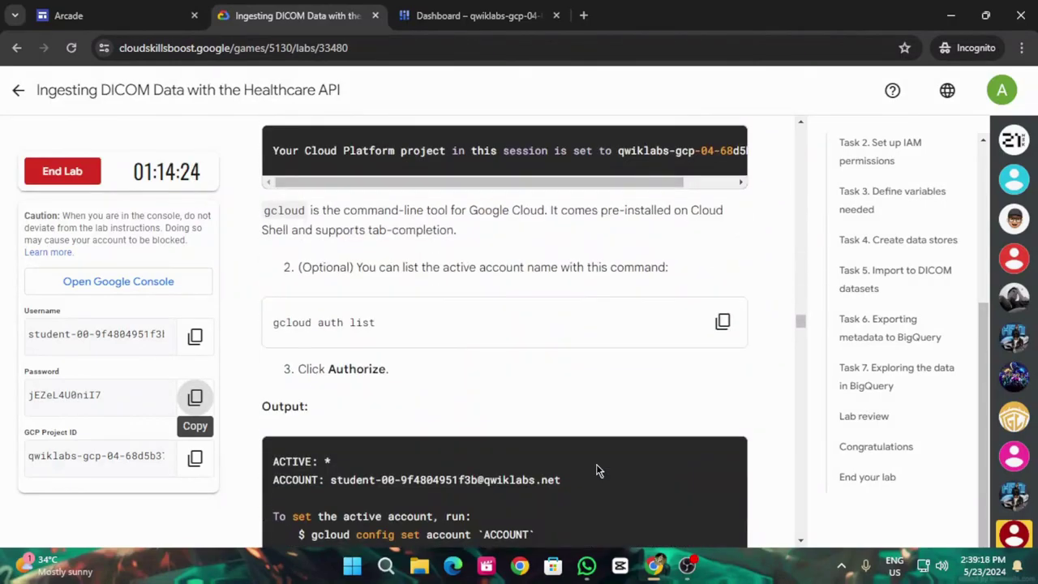
scroll(600, 464, down, 2)
scroll(649, 405, up, 2)
click(724, 321)
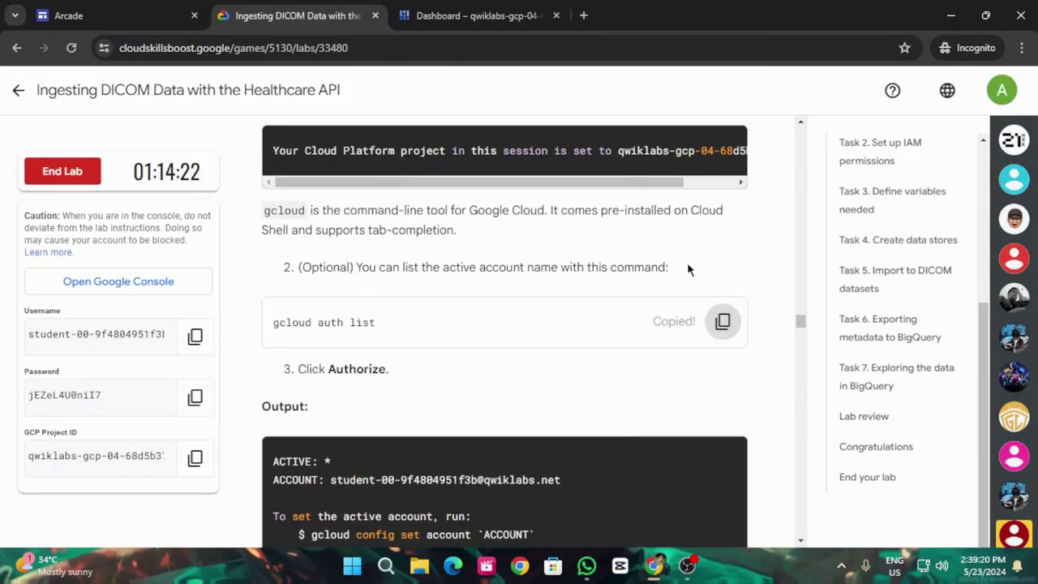
Activate Cloud Shell in the Google Cloud console, enlarge its terminal pane and run gcloud auth list
click(479, 16)
click(889, 88)
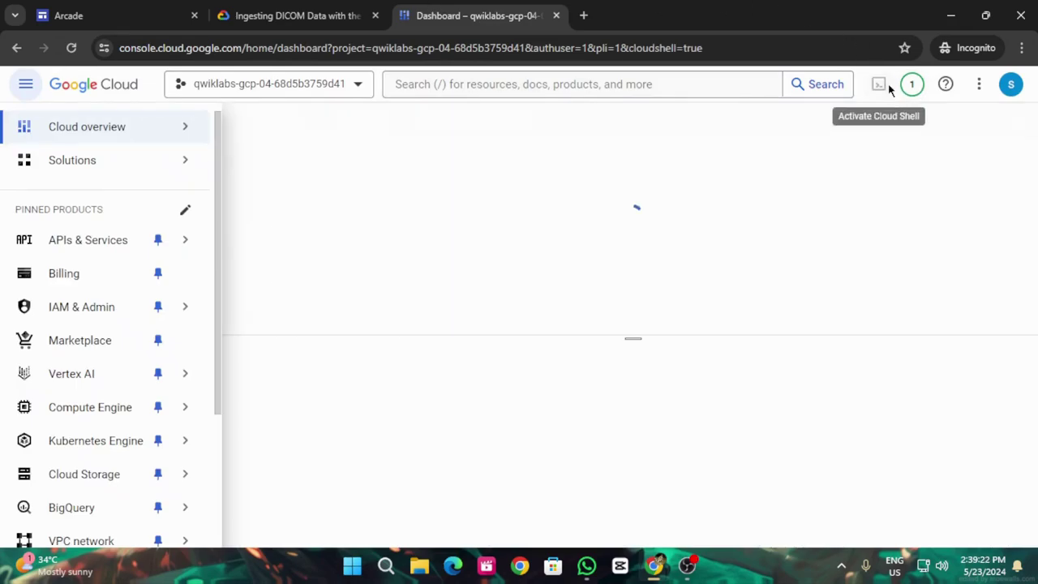
drag(630, 334, 628, 213)
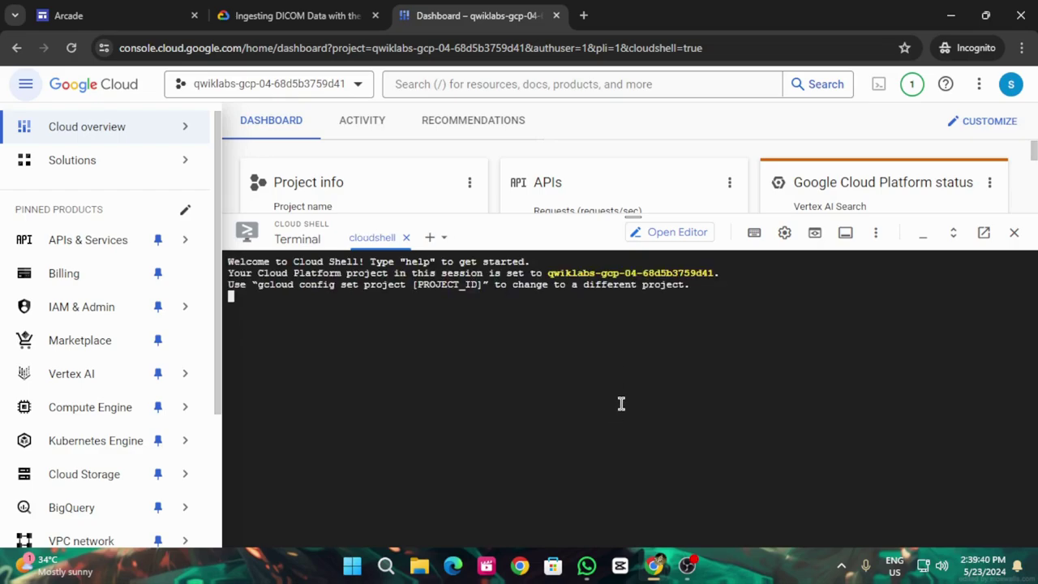
key(ctrl+v)
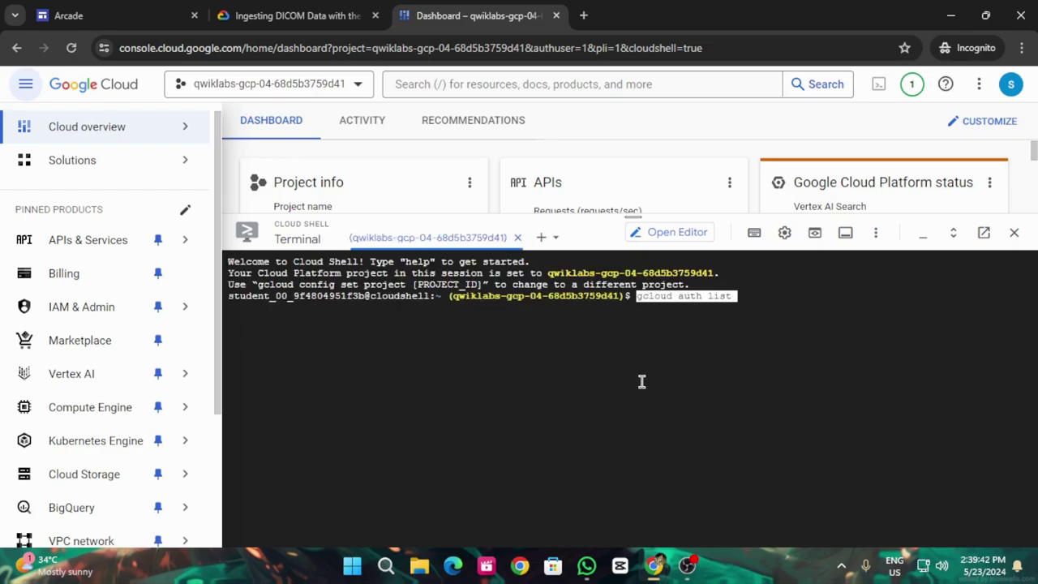
key(Return)
Copy "gcloud config list project" from the lab instructions, authorize Cloud Shell and run the command in its terminal
click(306, 7)
scroll(500, 414, down, 6)
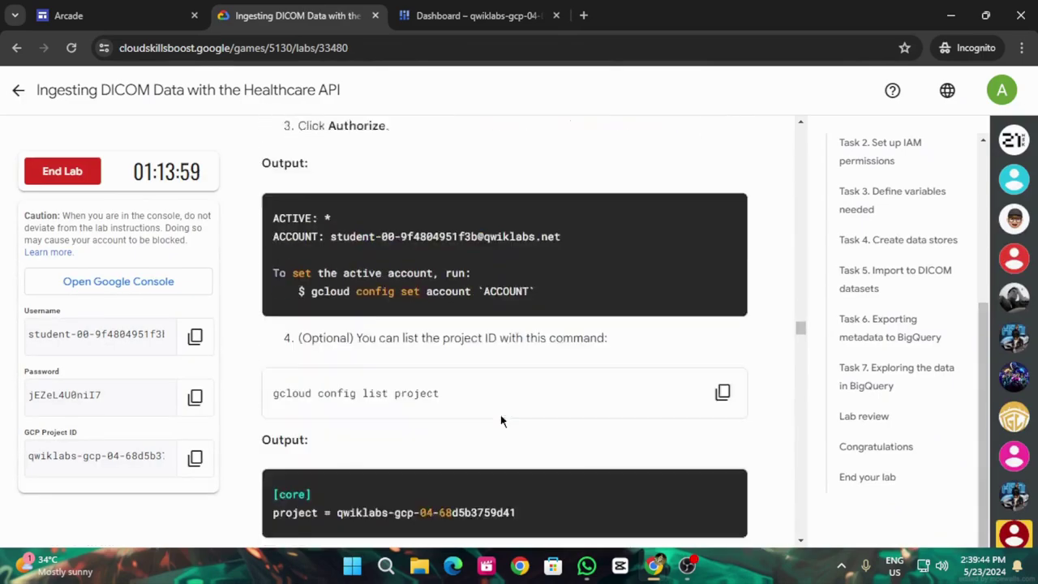
scroll(730, 283, up, 2)
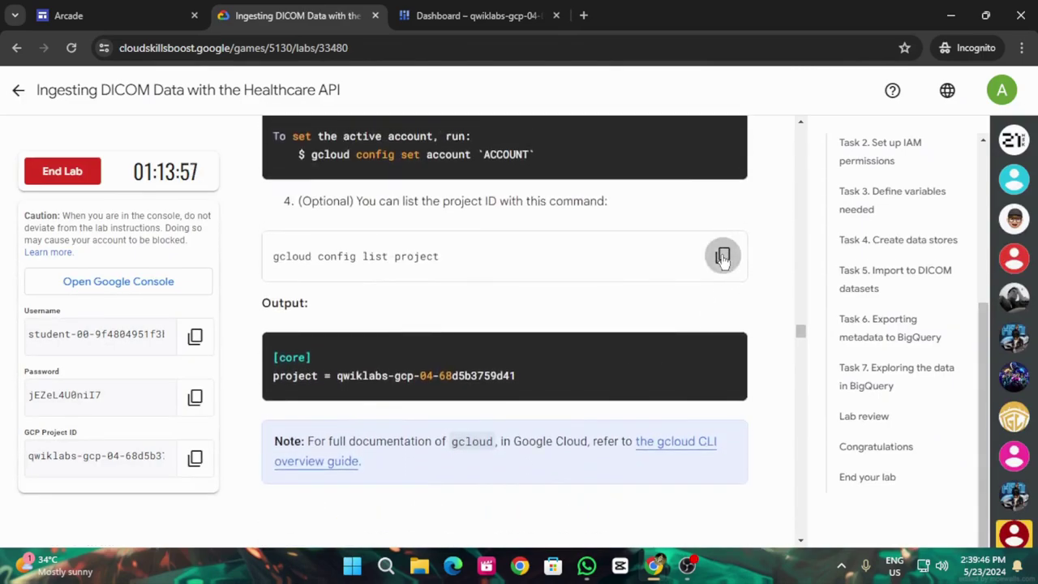
click(722, 255)
click(509, 6)
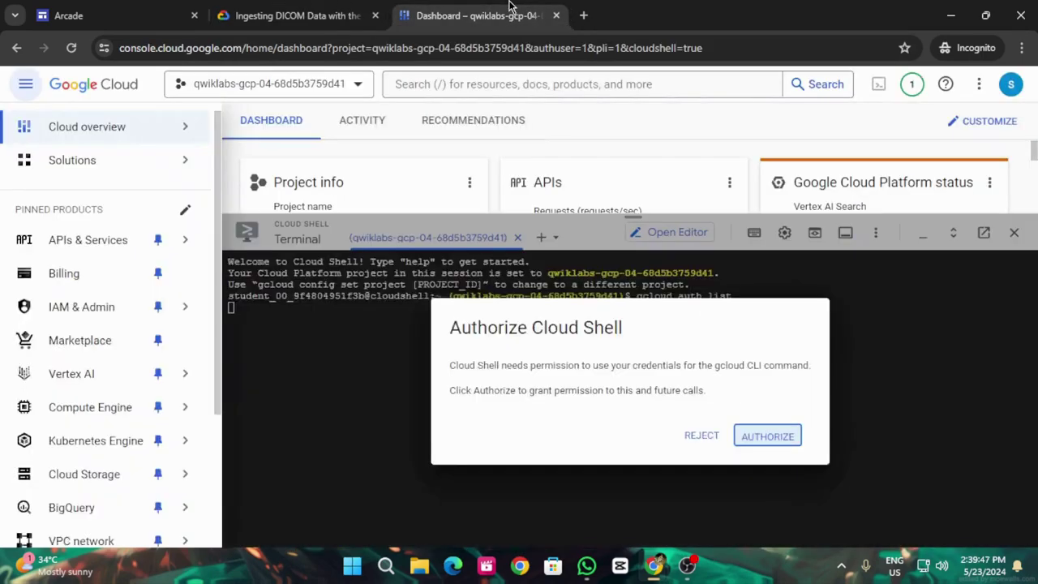
click(787, 436)
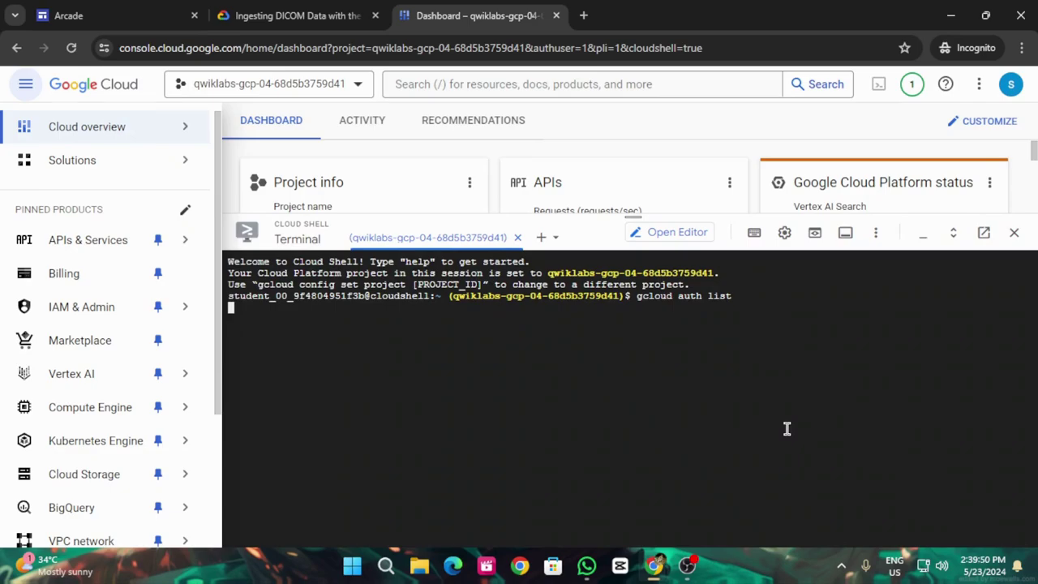
key(ctrl+v)
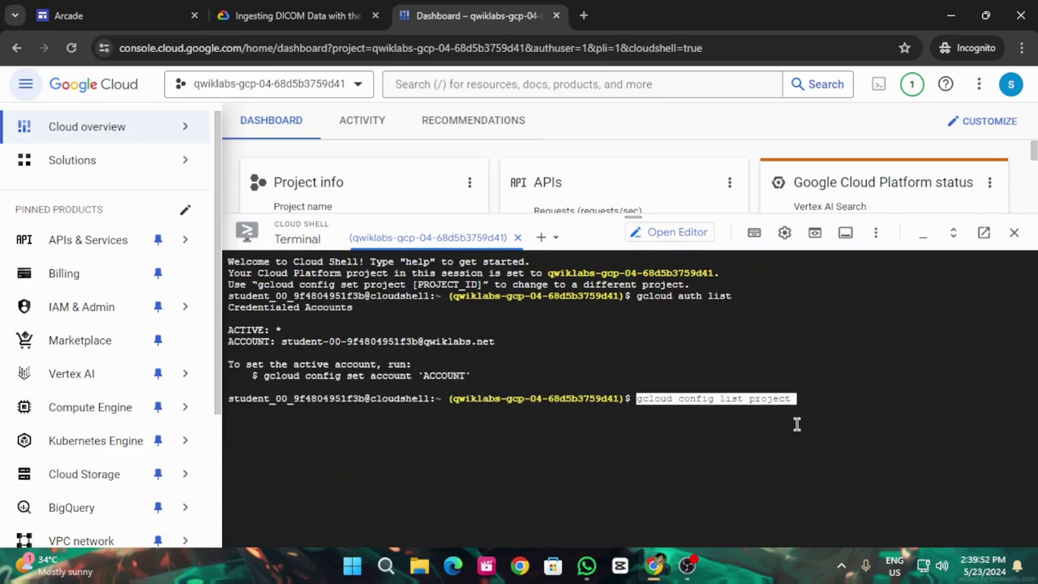
key(Return)
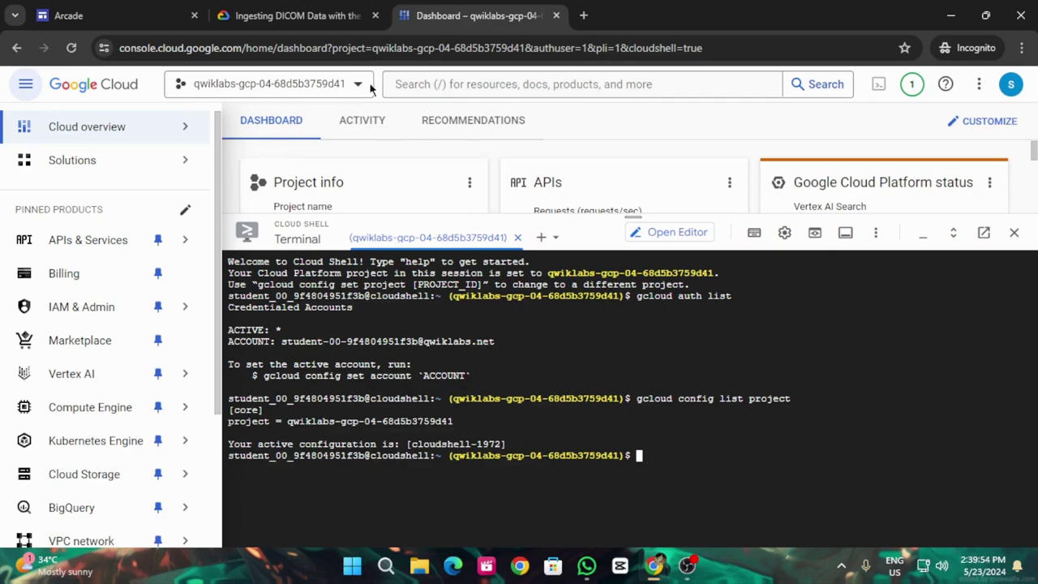
Review the Task 1 instructions for creating a Healthcare dataset and copy the product name "Healthcare"
click(310, 6)
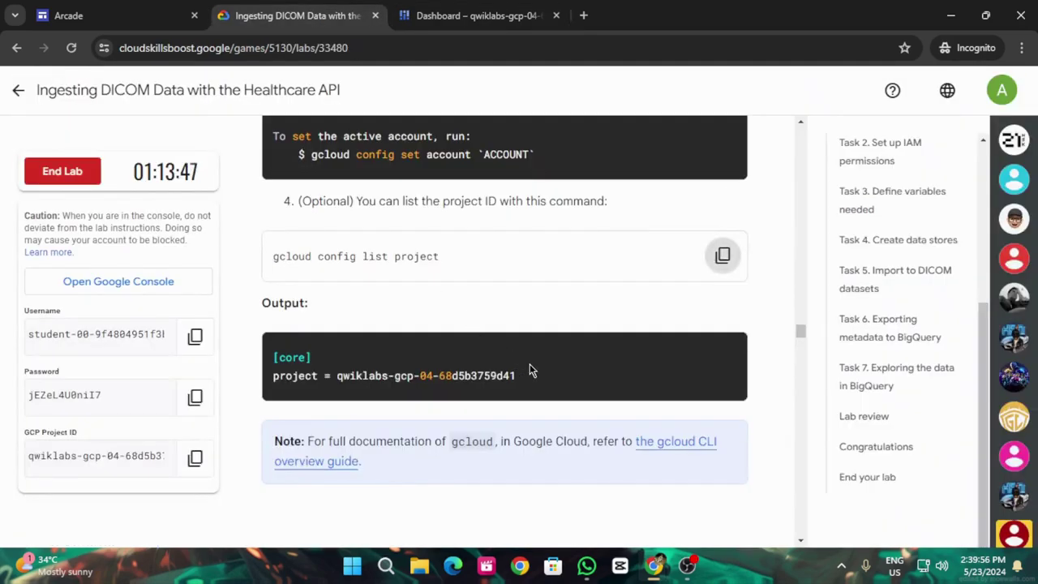
scroll(539, 401, down, 4)
scroll(539, 399, up, 2)
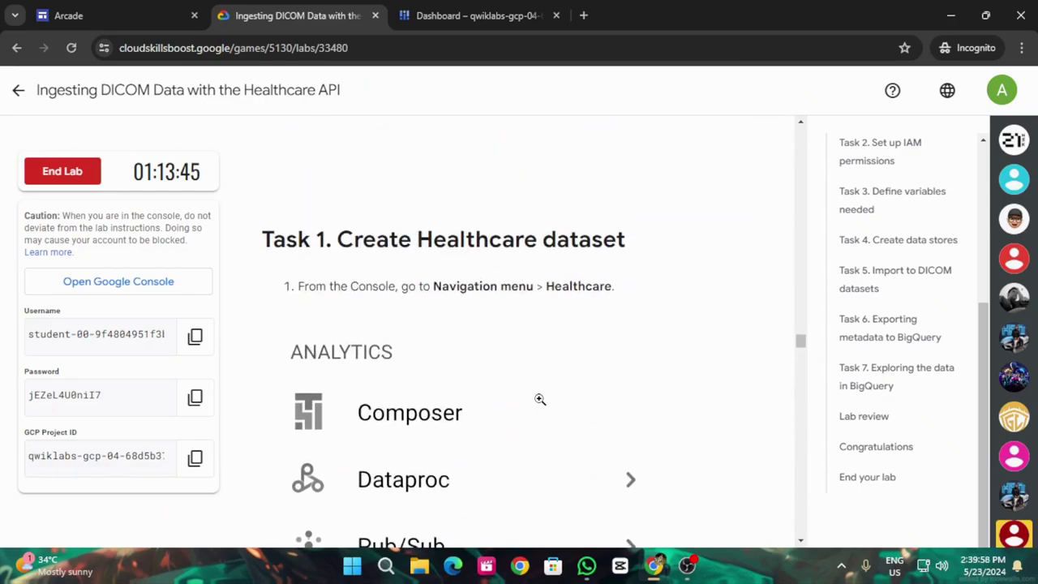
scroll(539, 399, down, 10)
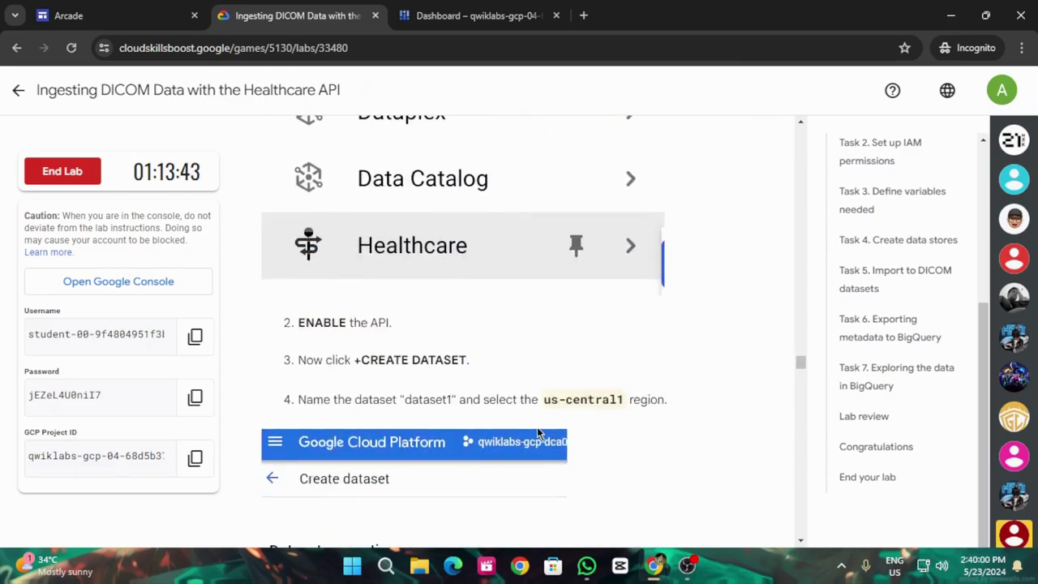
scroll(519, 430, up, 8)
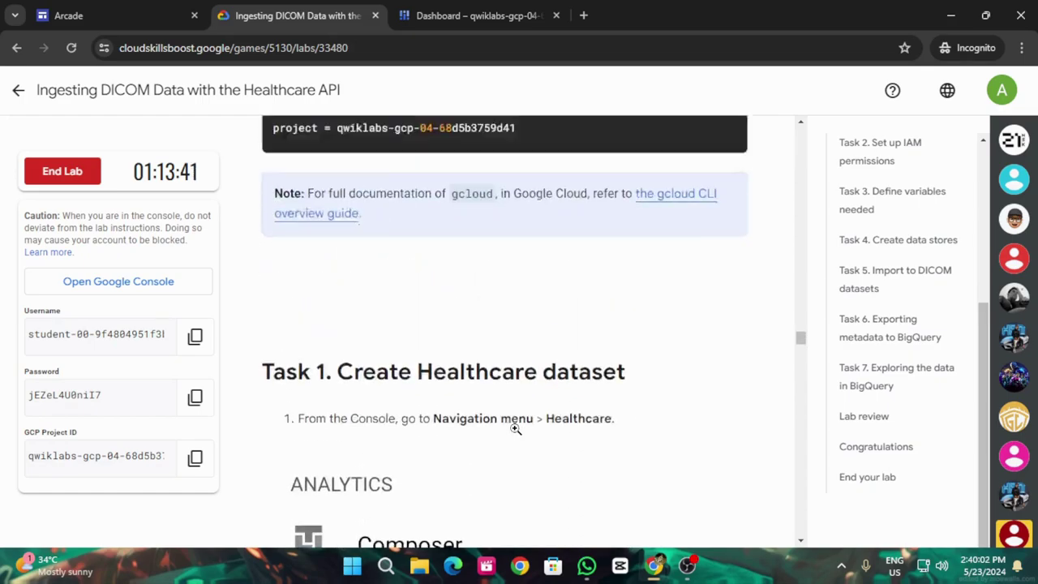
scroll(539, 381, down, 1)
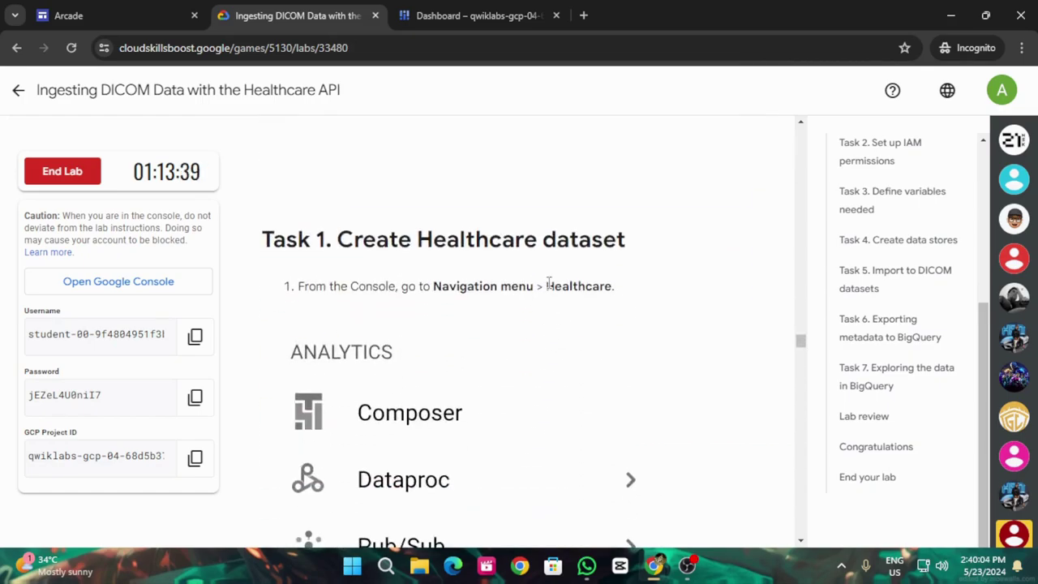
drag(546, 286, 612, 284)
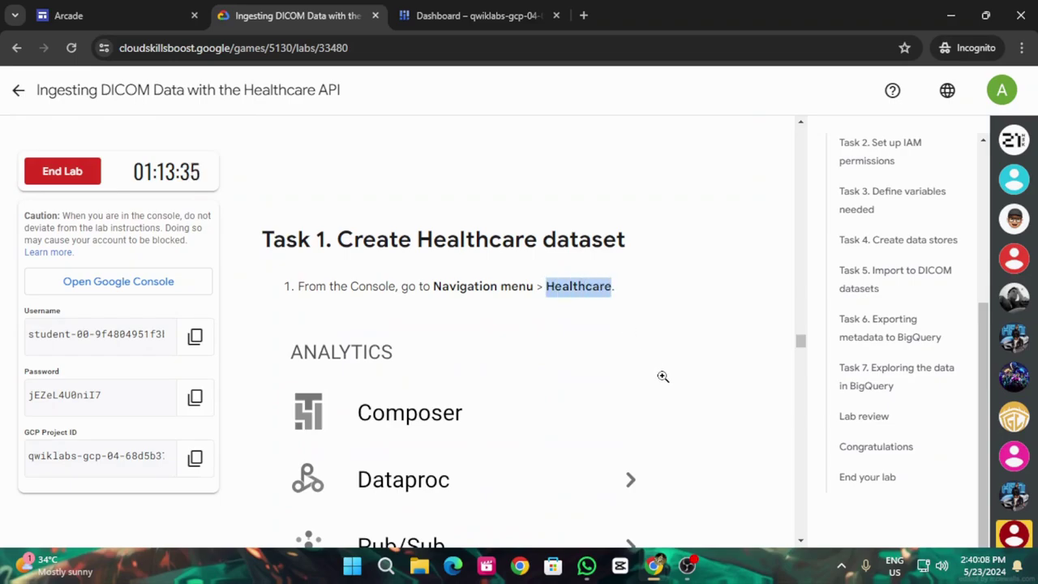
Search the Google Cloud console for Healthcare, open the product and enable the Cloud Healthcare API
click(470, 15)
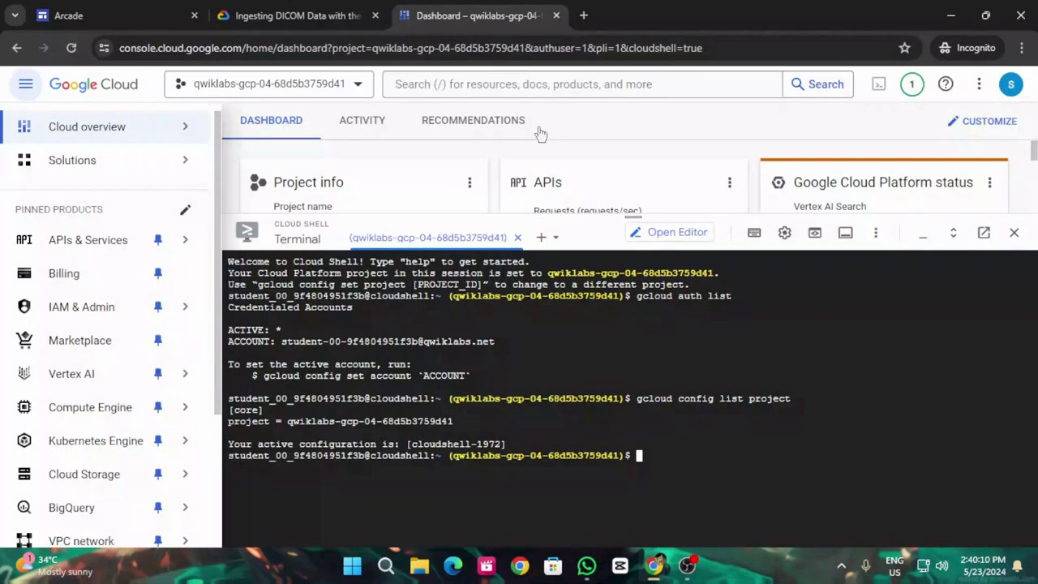
click(541, 84)
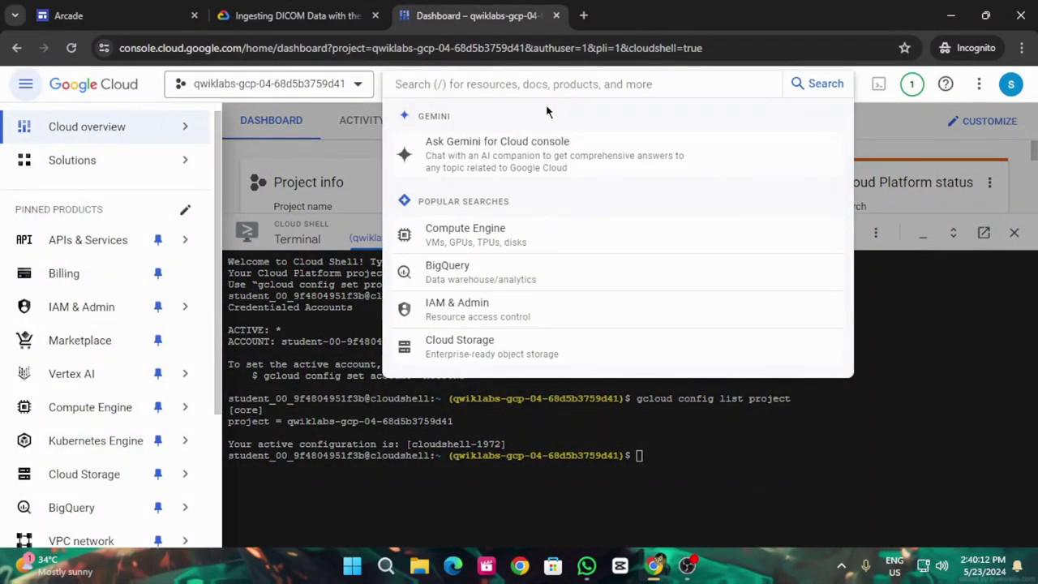
key(ctrl+v)
click(476, 148)
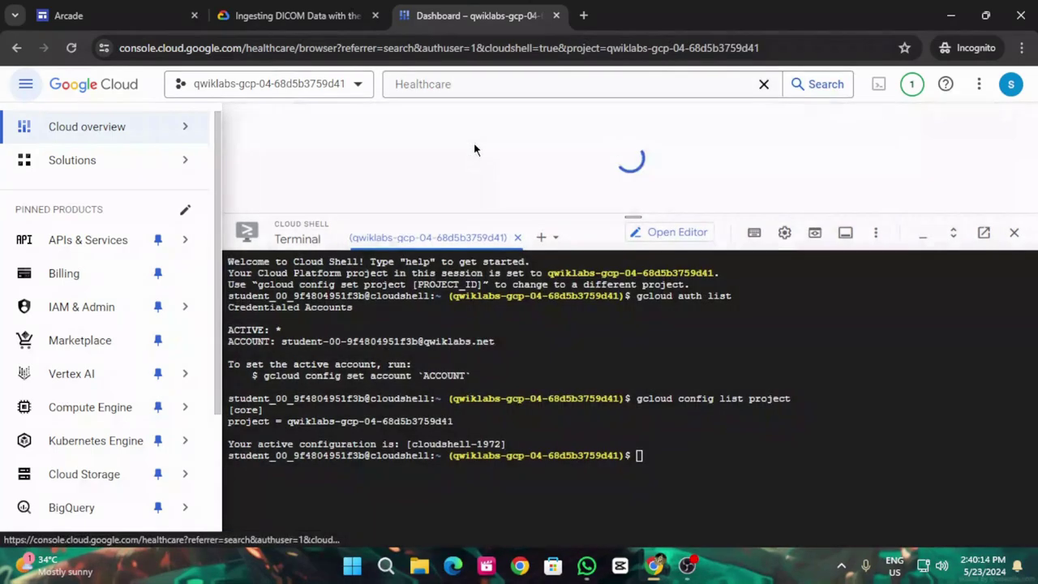
drag(674, 216, 681, 512)
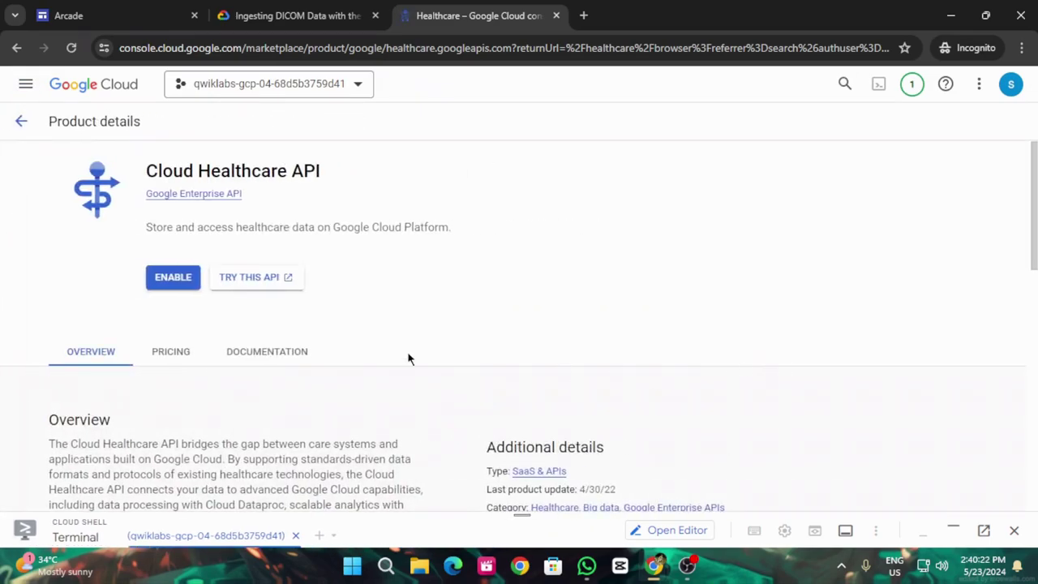
click(174, 277)
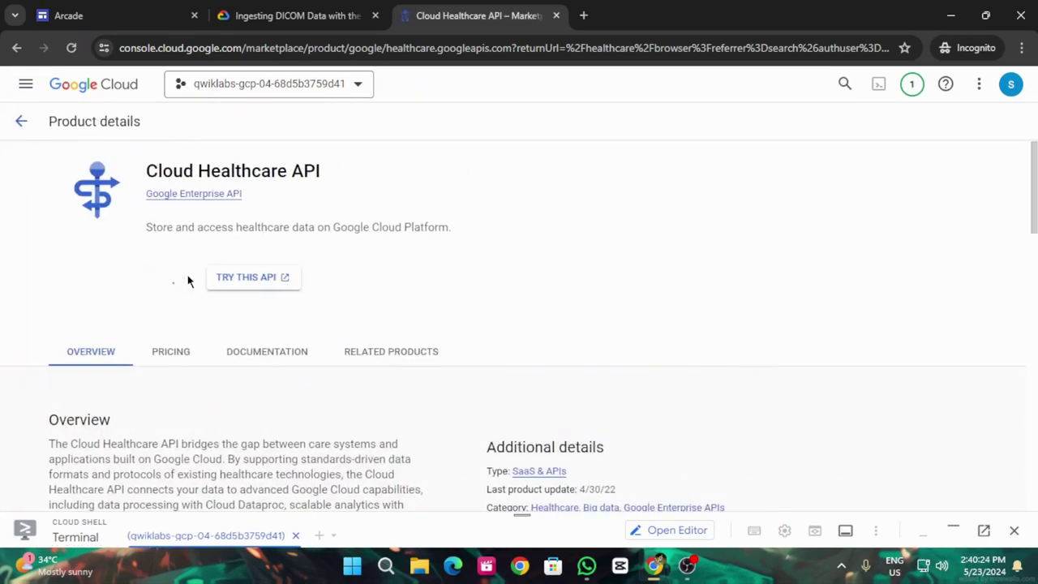
Copy the dataset name "dataset1" from step 4 of Task 1 in the lab instructions
click(296, 15)
scroll(487, 433, down, 6)
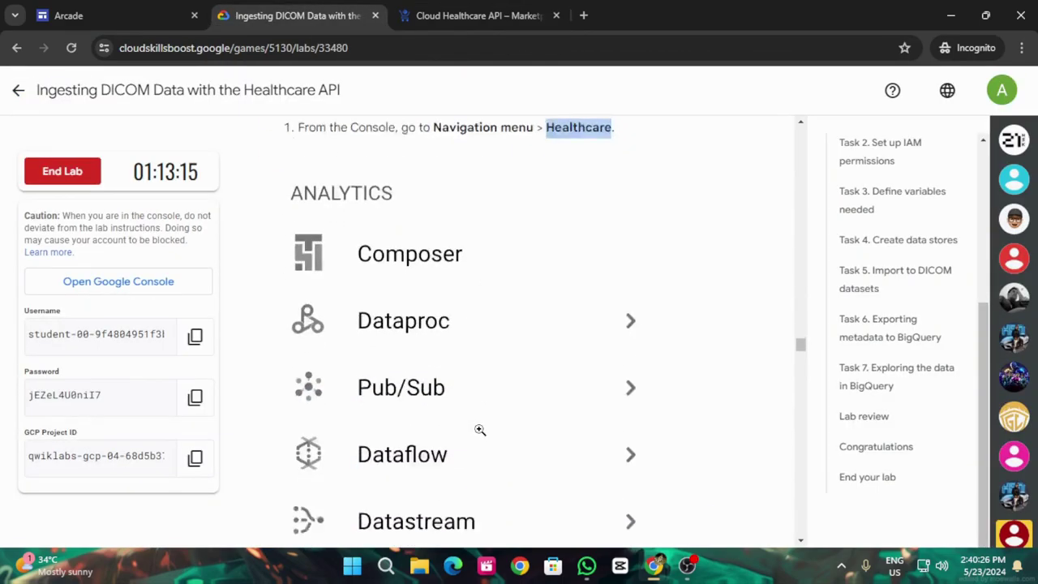
scroll(496, 438, down, 7)
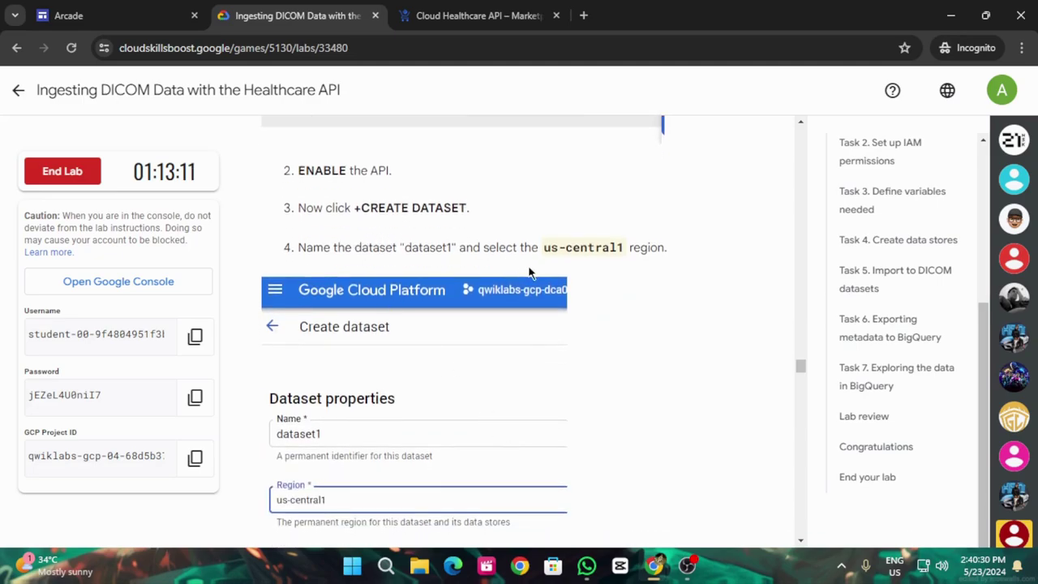
drag(406, 250, 451, 250)
key(ctrl+c)
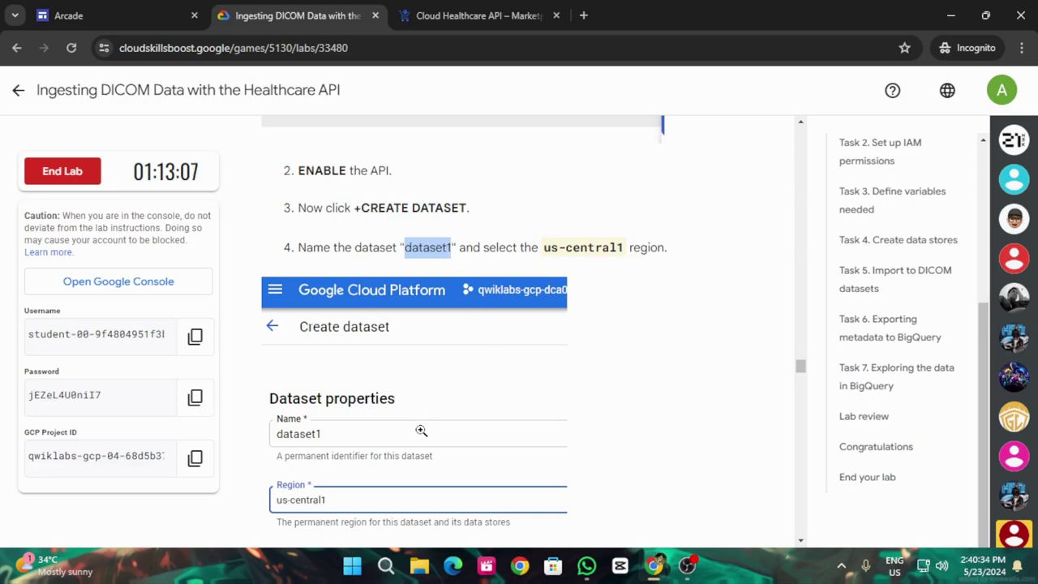
Start creating a dataset in the Healthcare browser and name it dataset1
click(431, 11)
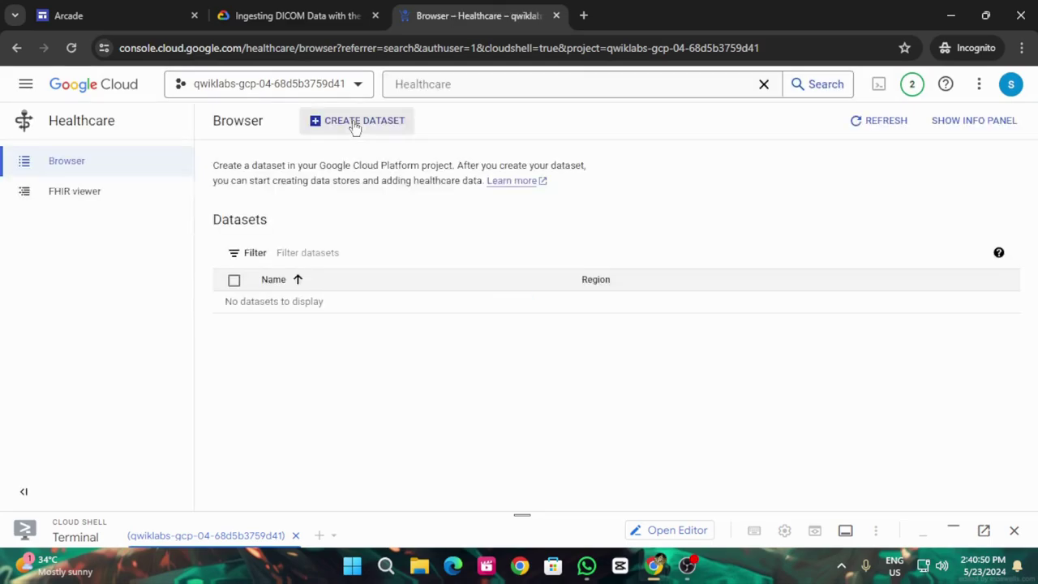
click(361, 126)
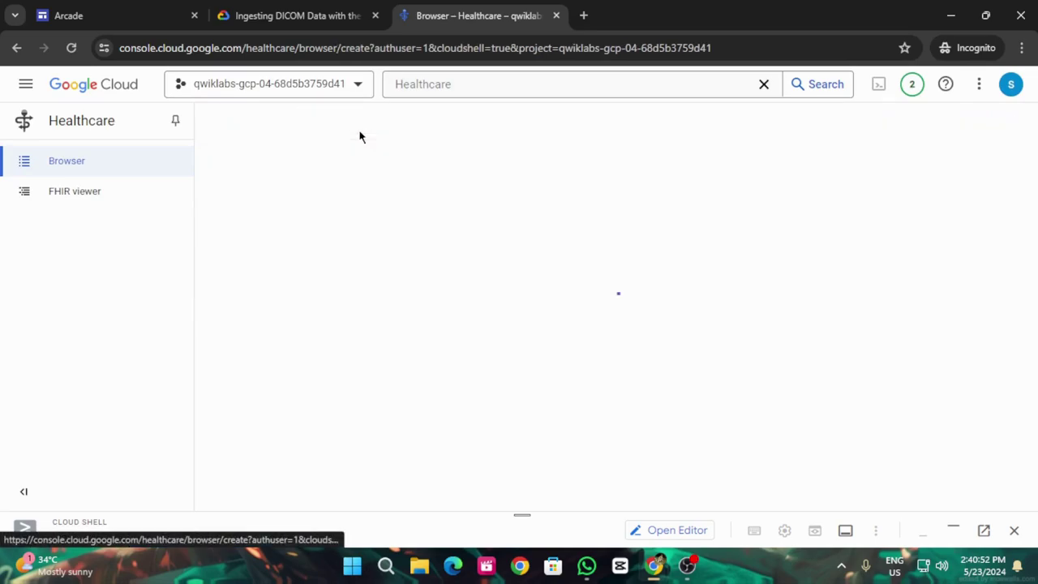
click(321, 227)
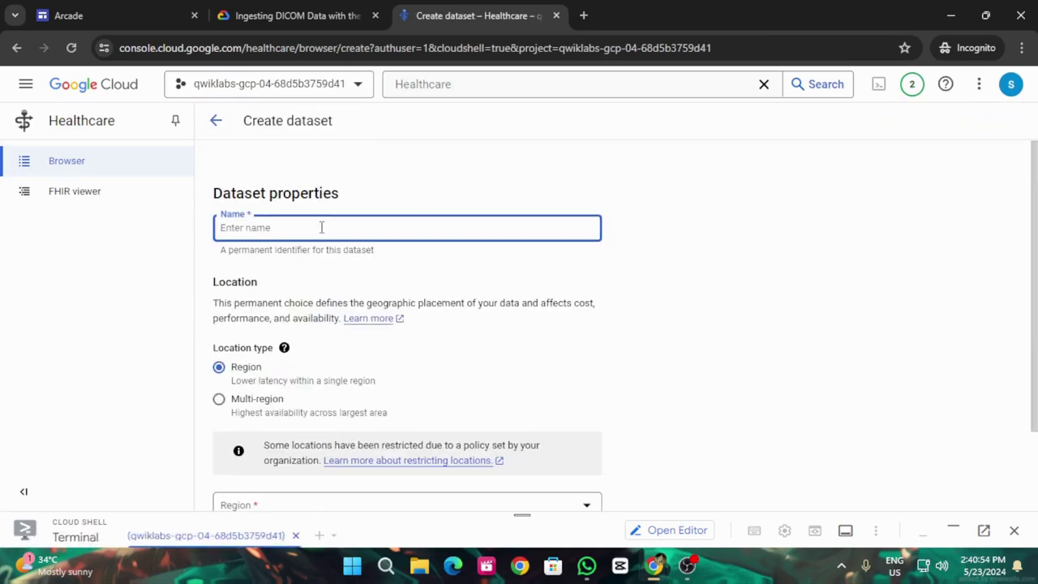
key(ctrl+v)
Check the required region in the lab instructions and set the new dataset's region to us-central1 (Iowa)
click(274, 11)
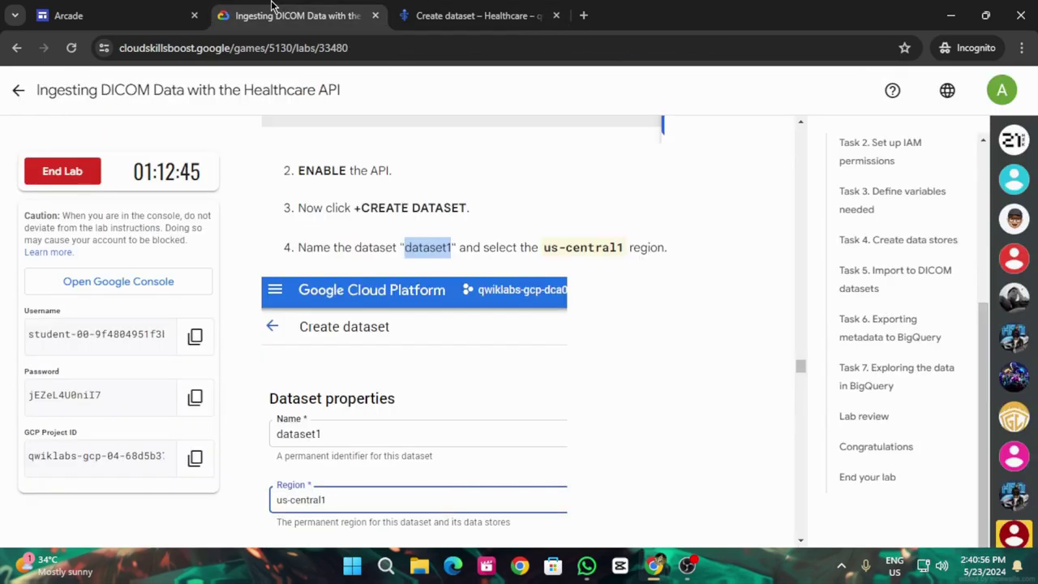
scroll(350, 252, down, 3)
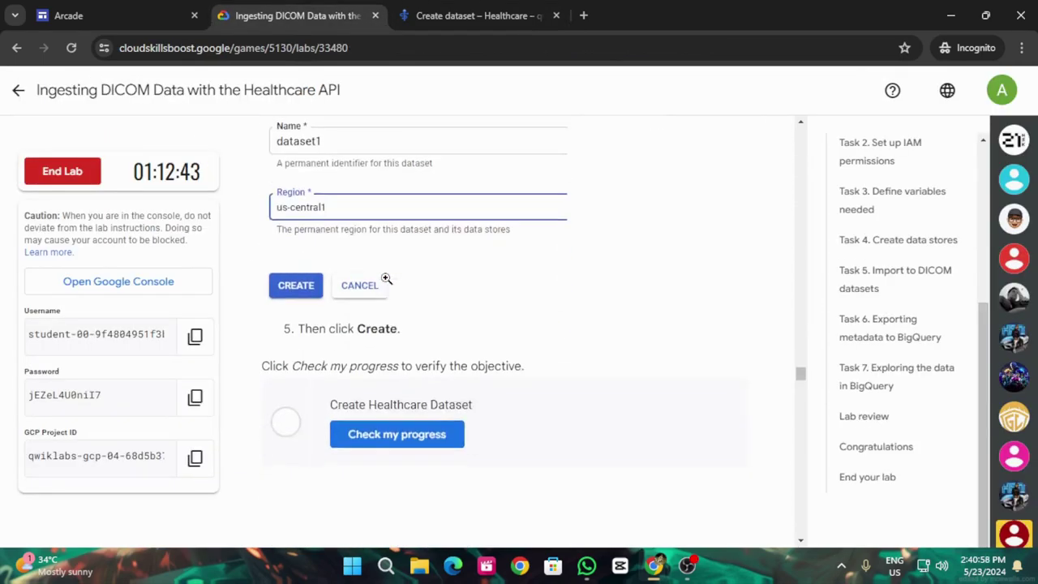
click(474, 16)
scroll(452, 260, down, 1)
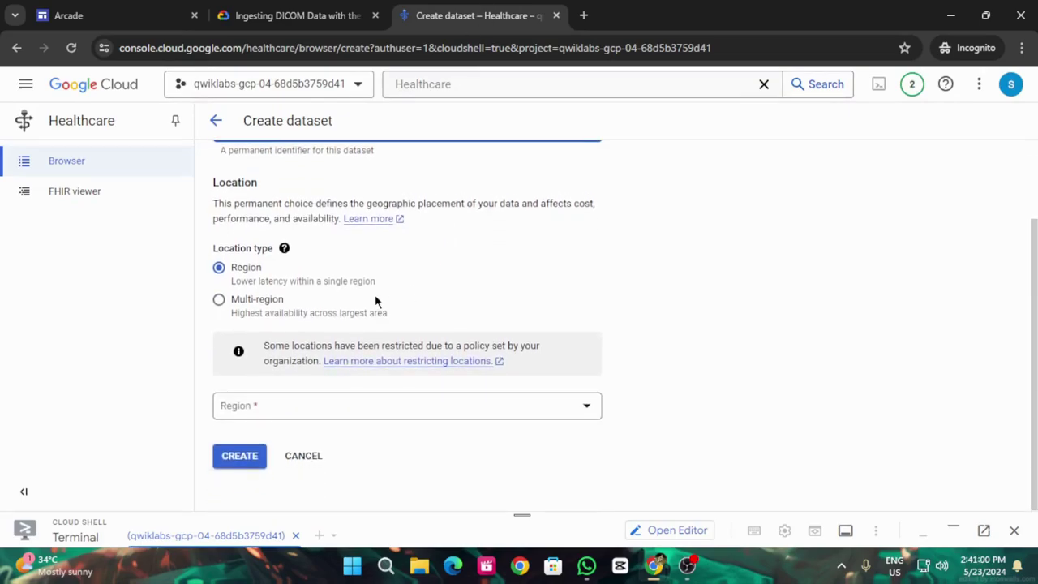
click(351, 405)
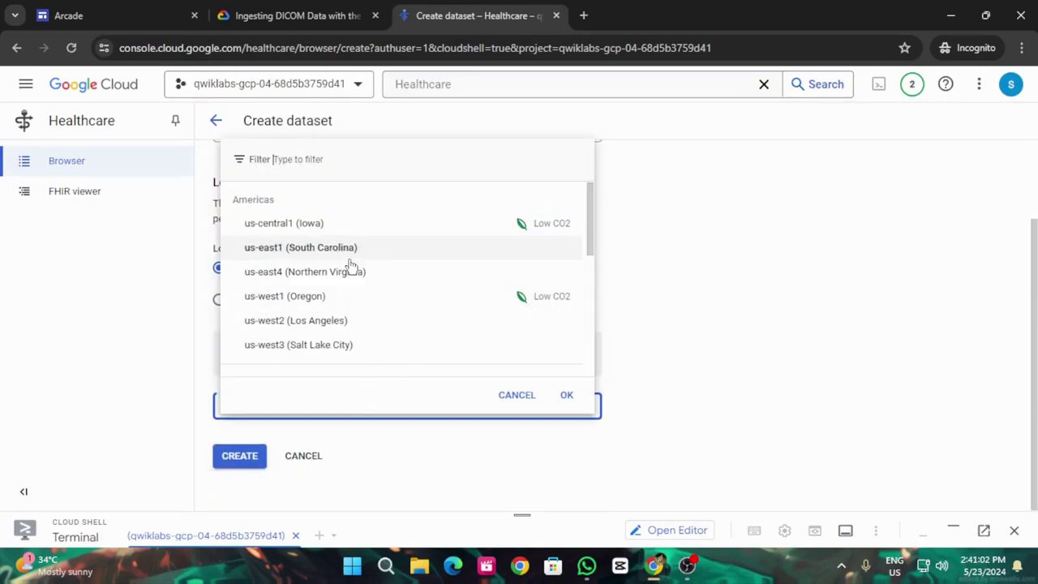
click(296, 232)
Compare the dataset properties with Task 1 of the lab instructions and create the Healthcare dataset
click(271, 10)
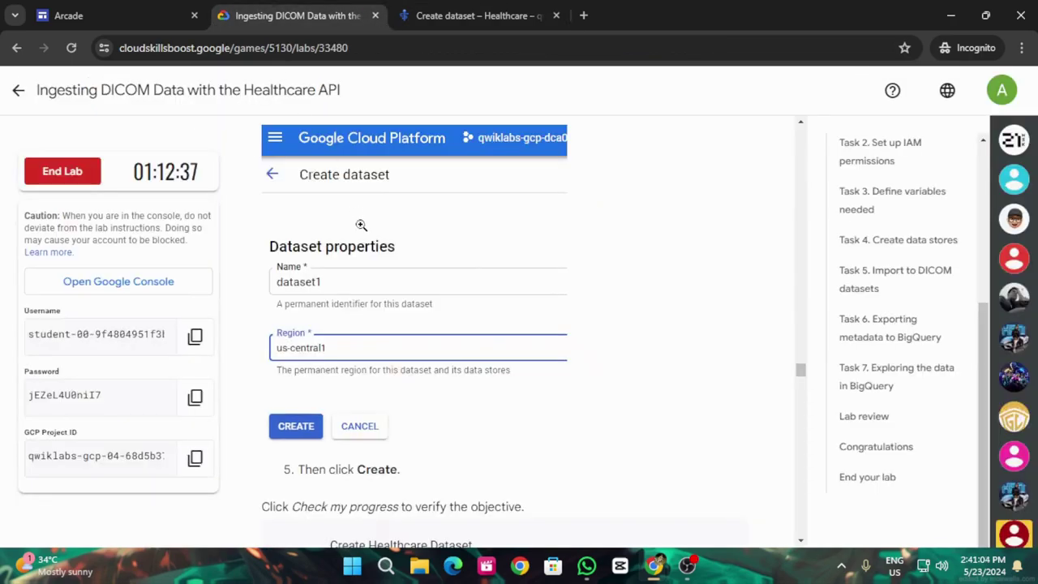
scroll(446, 359, down, 2)
scroll(449, 357, up, 3)
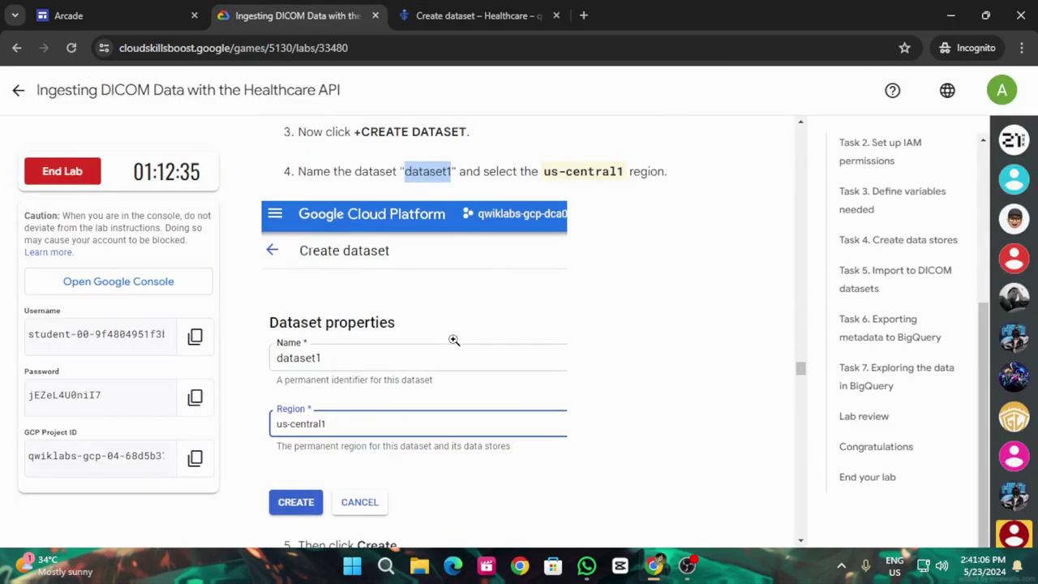
scroll(453, 340, down, 4)
click(466, 15)
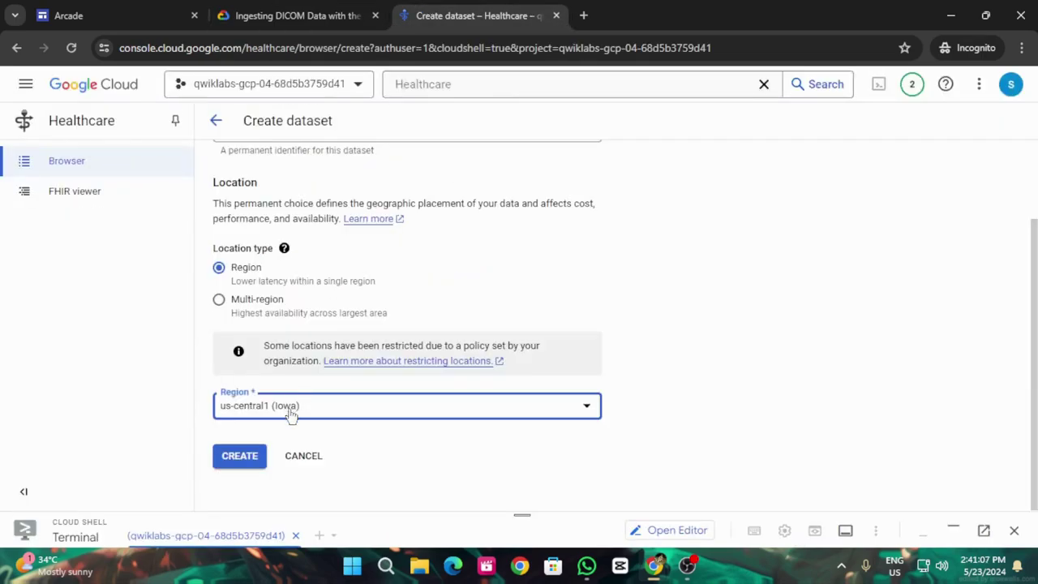
click(247, 456)
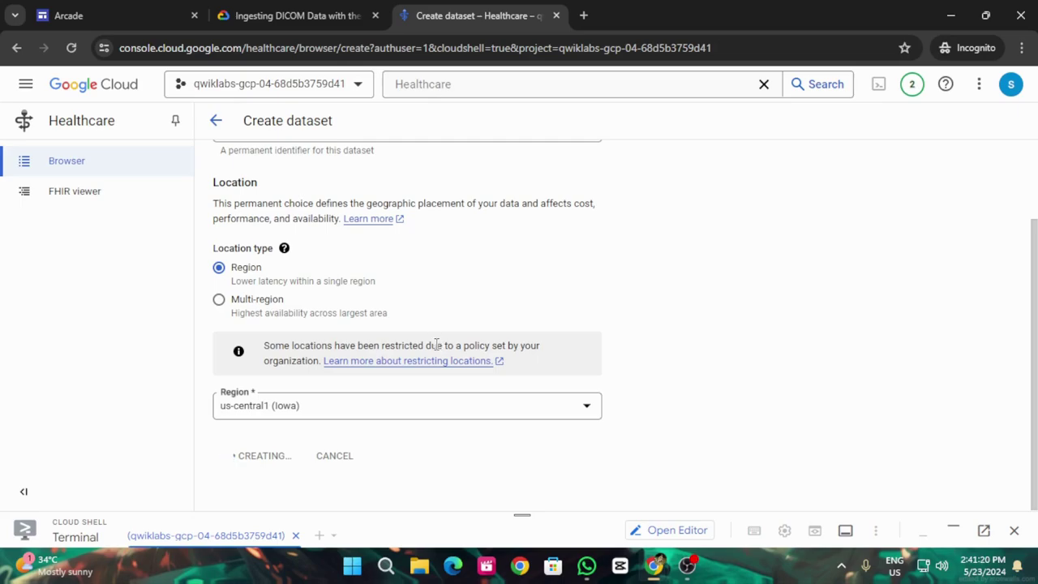
Check the lab progress for Create Healthcare Dataset and copy the Task 2 IAM permission commands
click(316, 8)
click(421, 347)
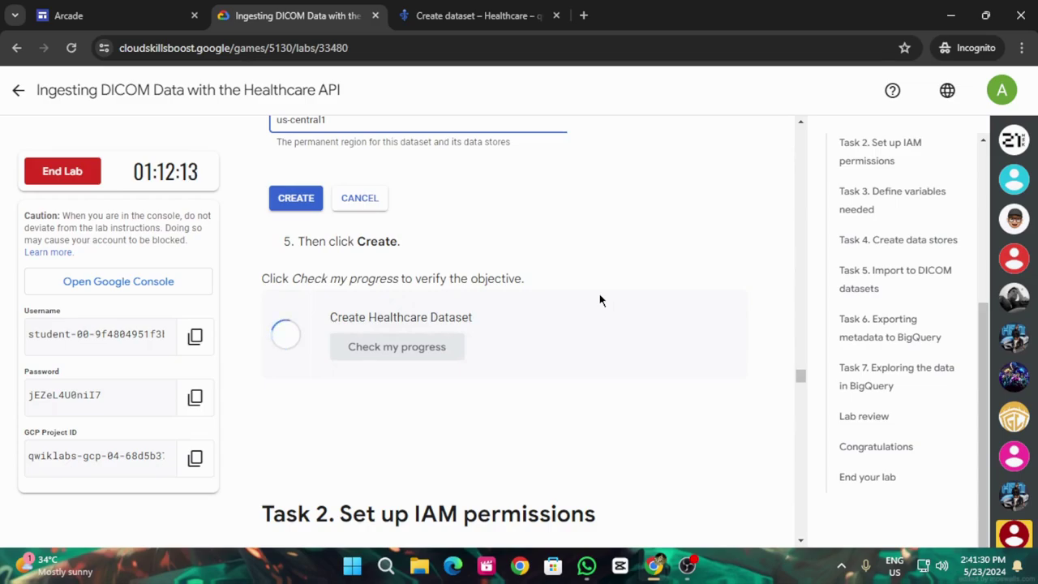
scroll(584, 304, down, 5)
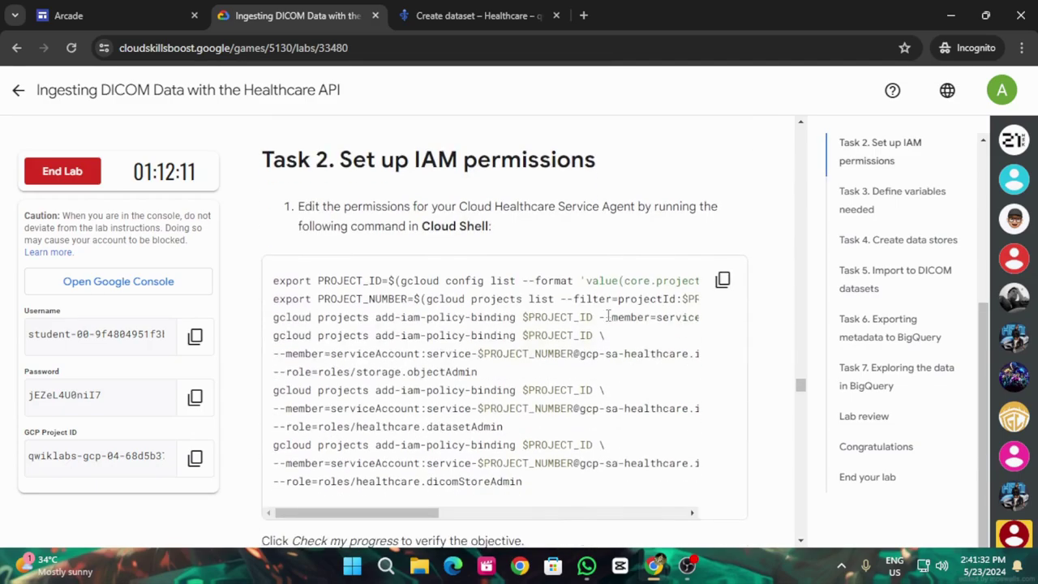
click(722, 280)
Return to the Google Cloud console, enlarge the Cloud Shell terminal and reload the Create dataset page
key(ctrl+Tab)
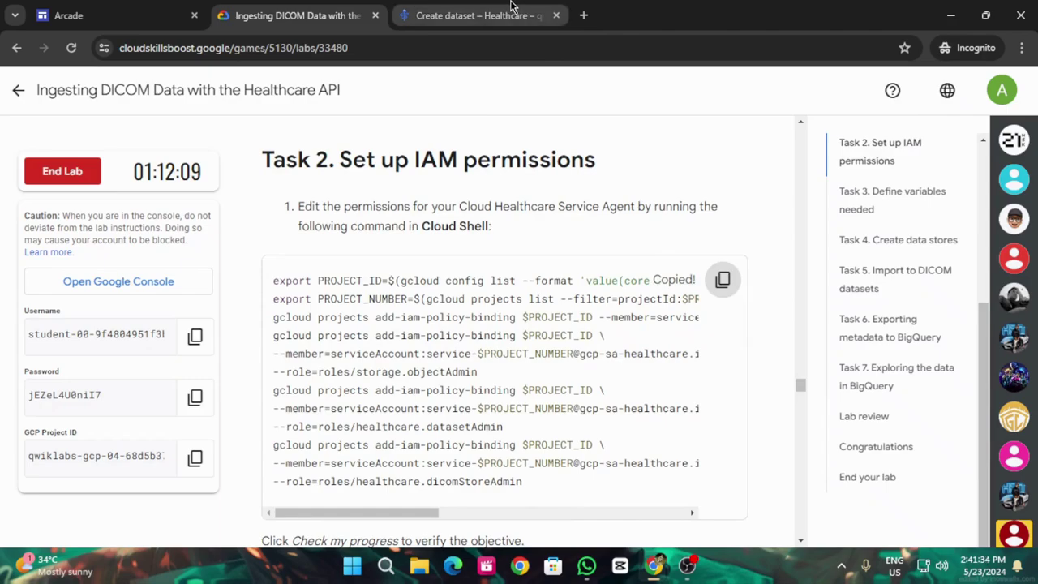
drag(522, 515, 519, 435)
scroll(649, 354, down, 1)
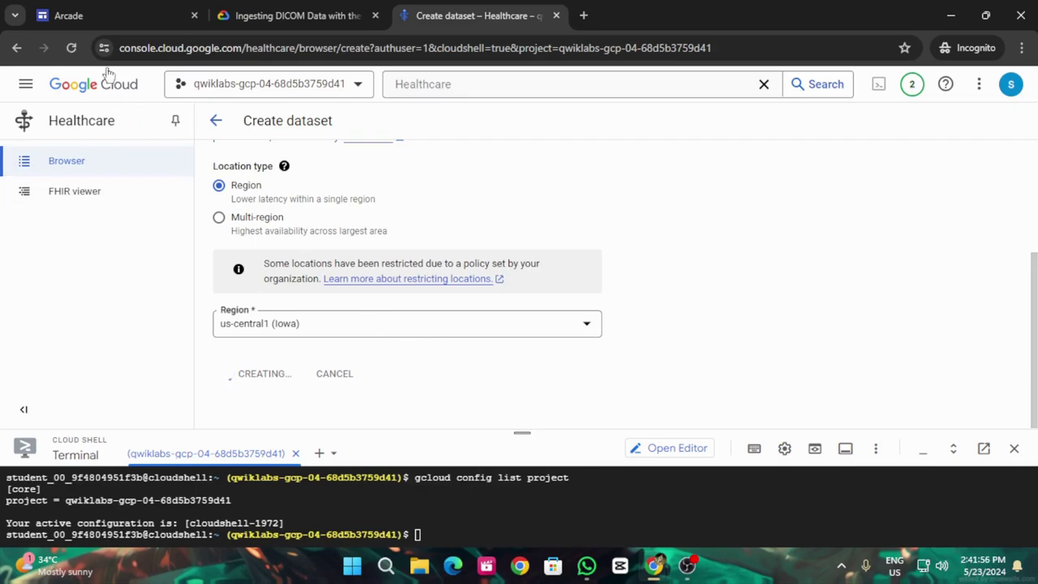
click(70, 48)
click(582, 143)
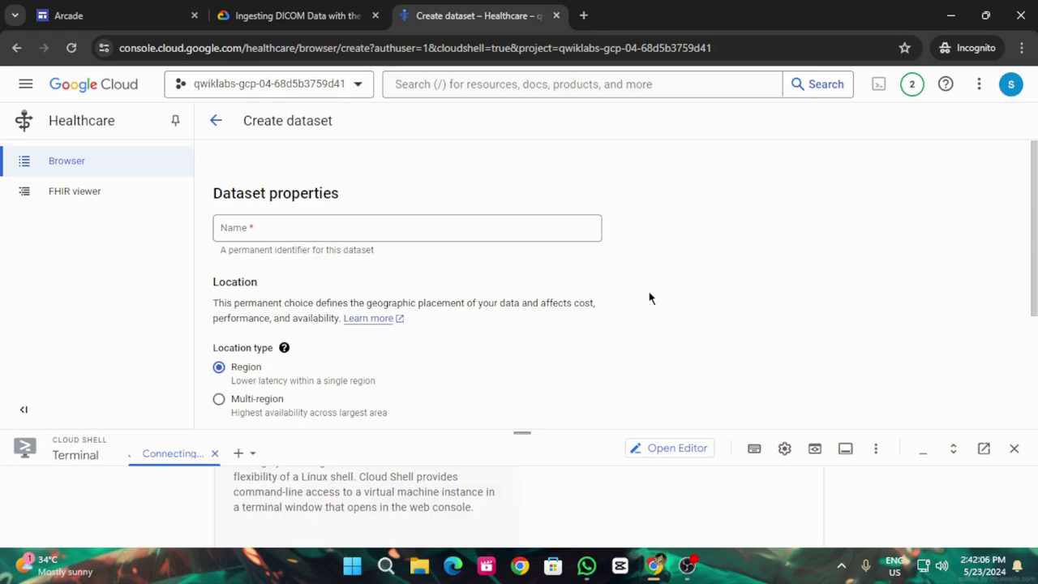
Enlarge the Cloud Shell terminal further and leave the Create dataset form for the Healthcare browser
scroll(547, 393, down, 2)
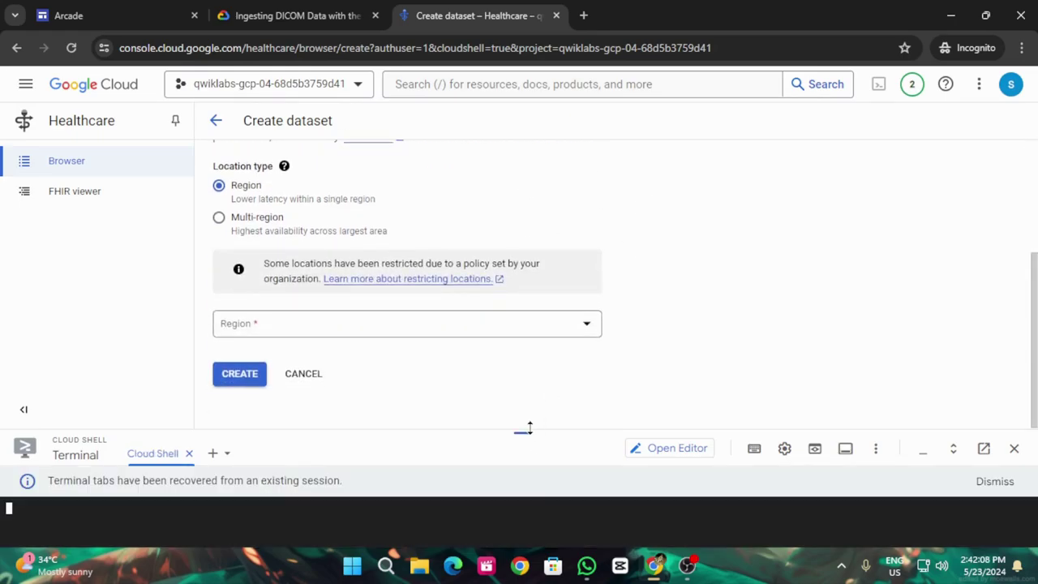
drag(523, 431, 529, 357)
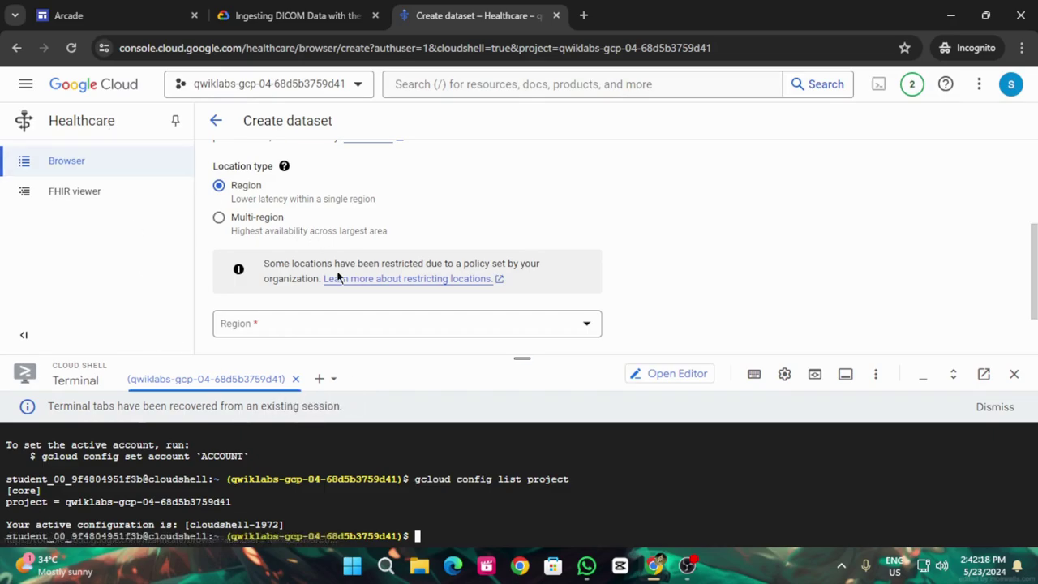
scroll(352, 304, down, 1)
scroll(290, 227, up, 2)
click(217, 121)
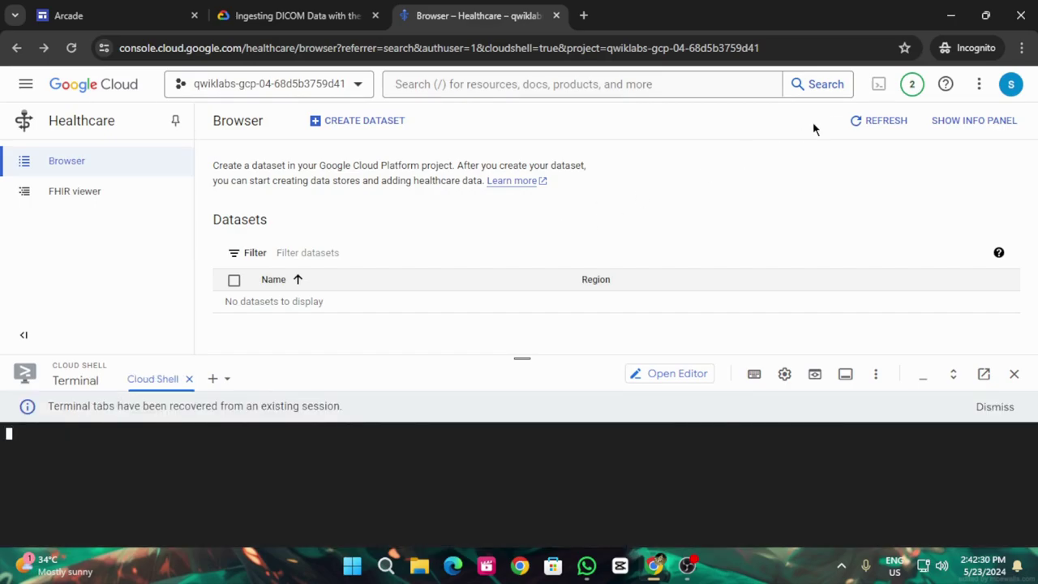
Refresh the Healthcare datasets list twice and reload the page to look for the new dataset
click(861, 120)
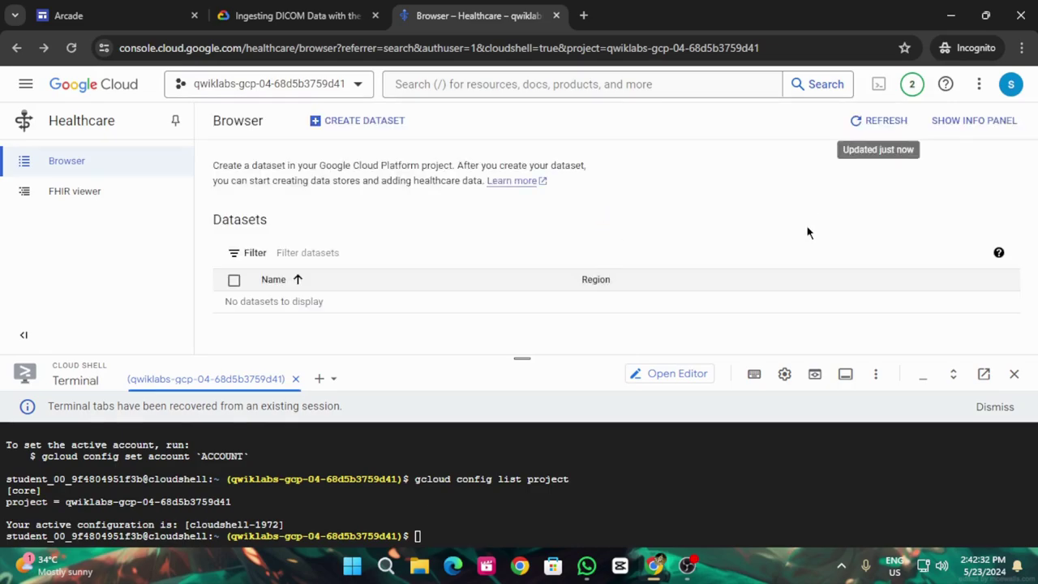
click(863, 119)
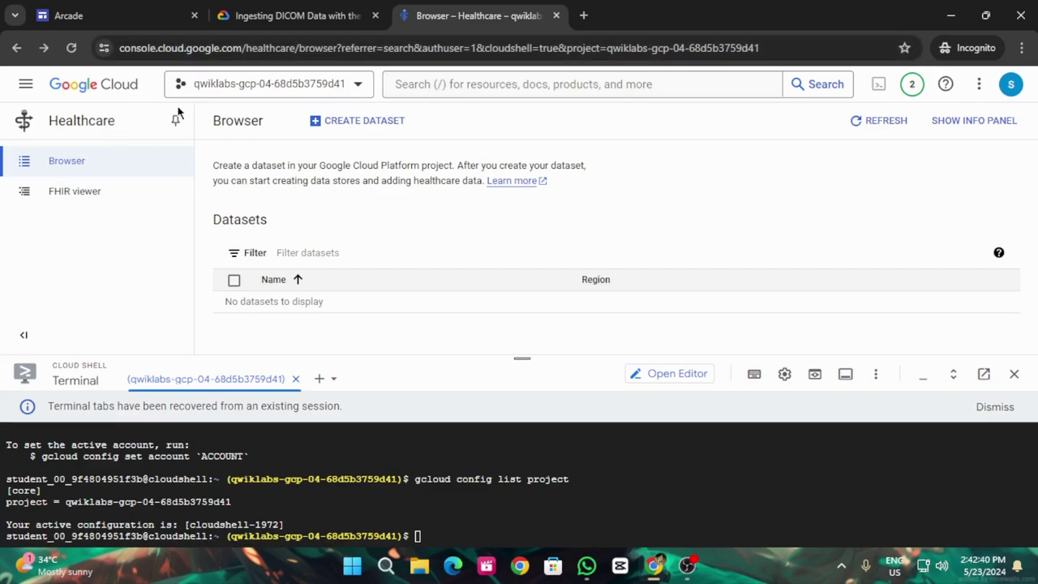
click(72, 47)
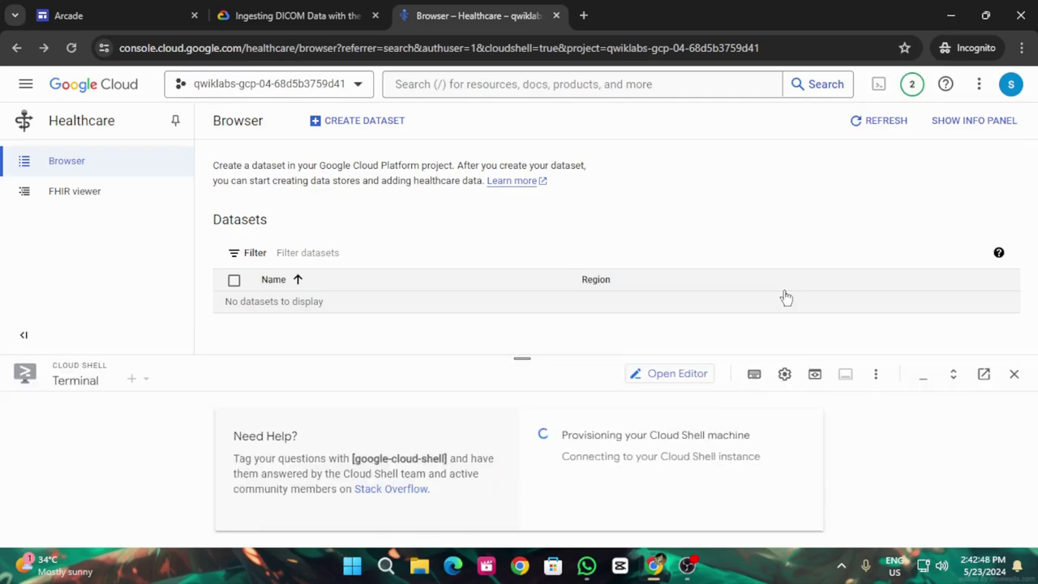
Shrink the Cloud Shell pane and paste the copied Task 2 IAM permission commands into the terminal
drag(521, 361, 548, 413)
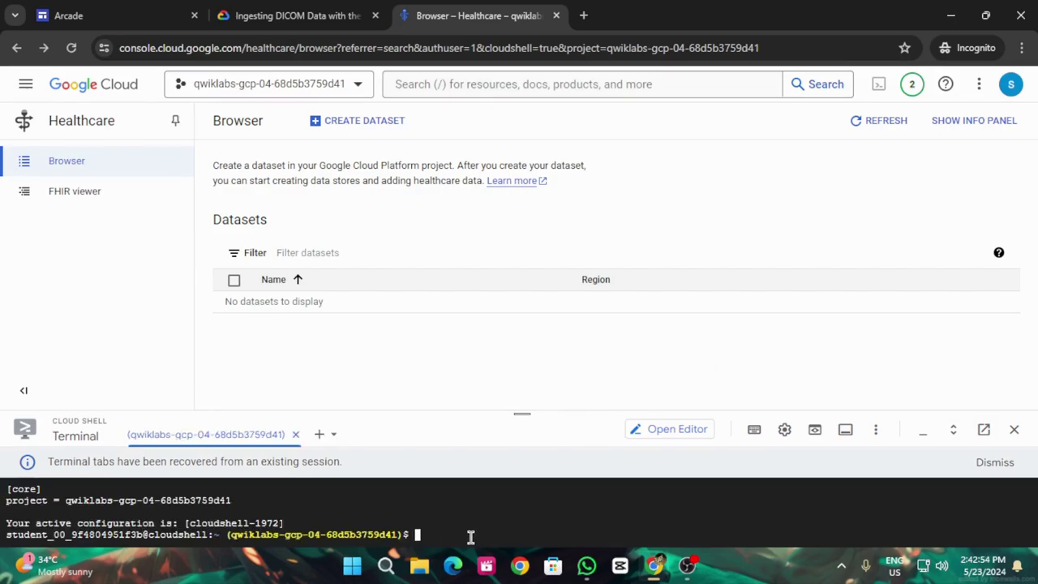
key(ctrl+v)
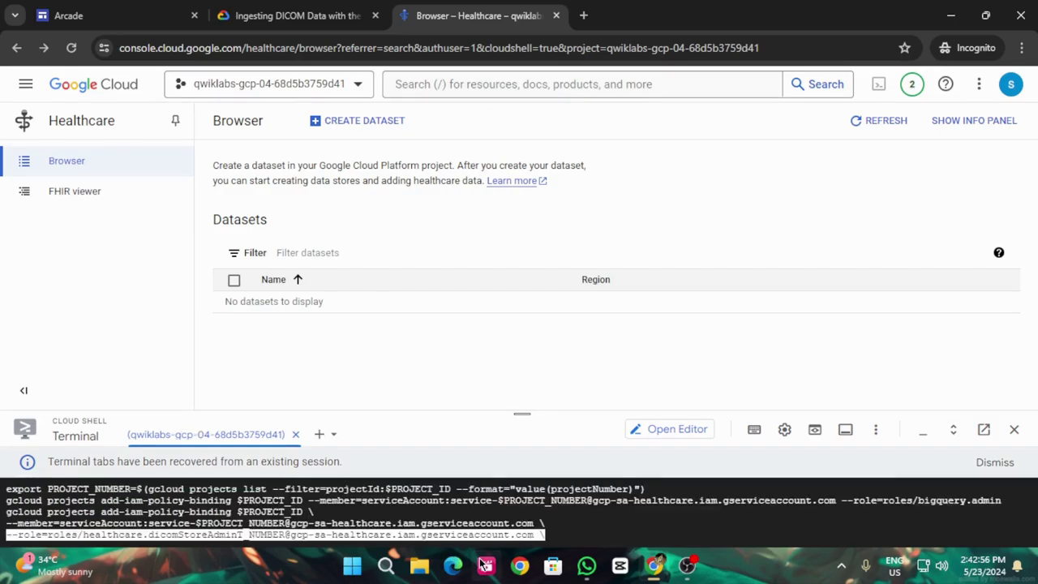
click(127, 8)
Check the lab progress for the Set up IAM Permissions objective
click(298, 6)
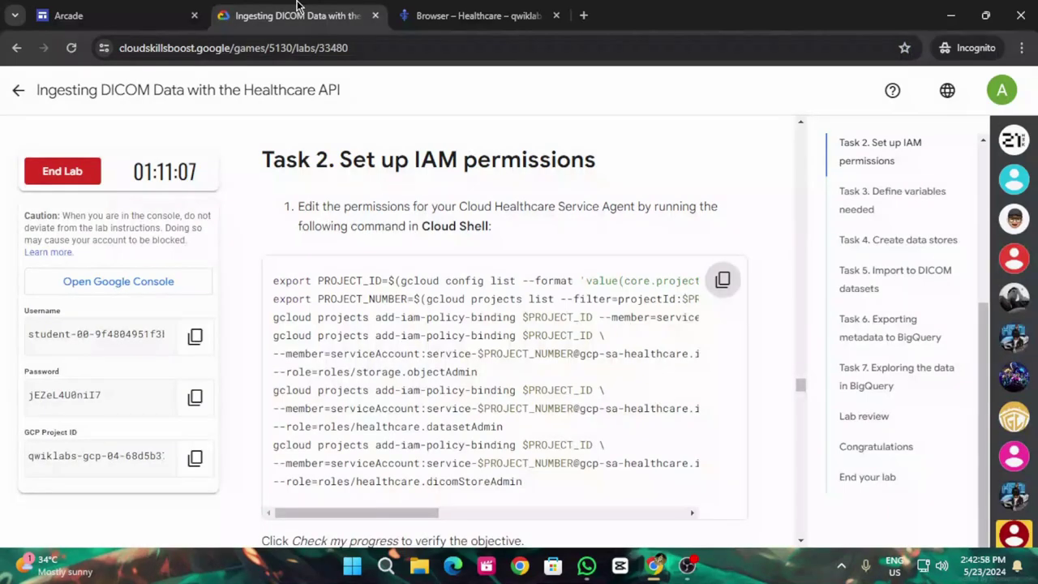
scroll(503, 454, down, 4)
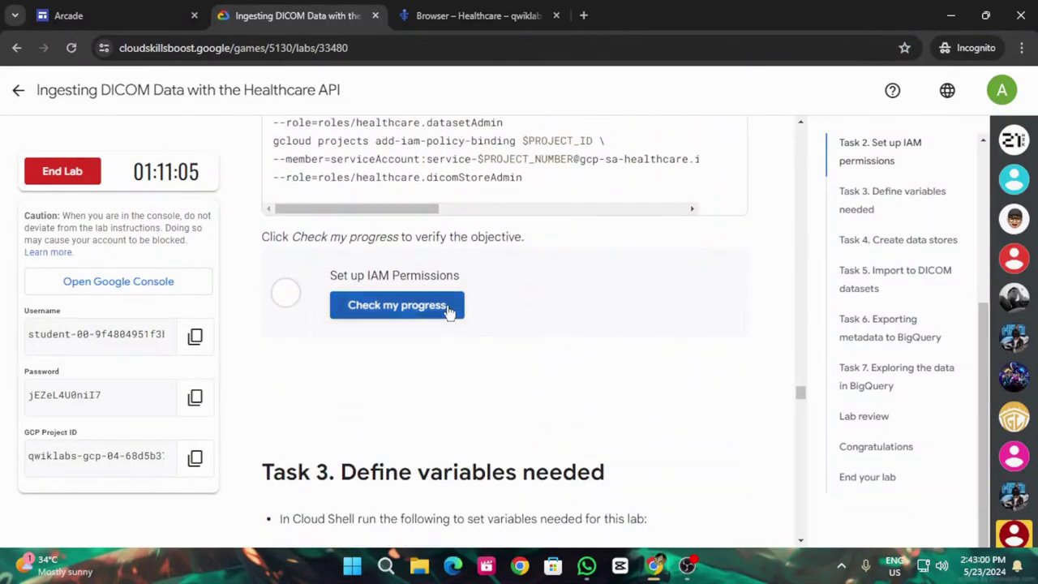
click(449, 308)
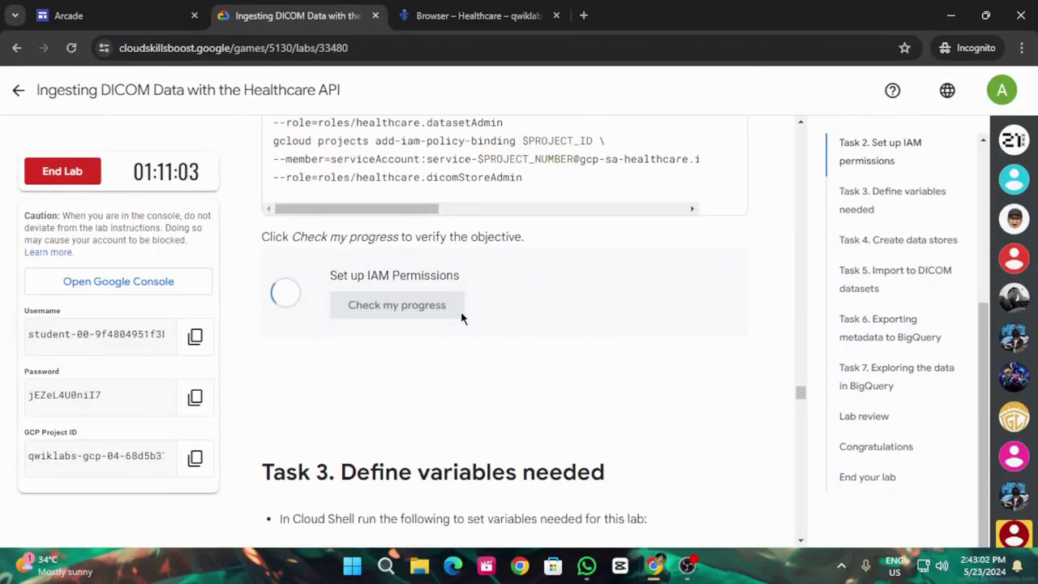
Enlarge Cloud Shell to review the IAM command output and recheck the Set up IAM Permissions progress
click(494, 18)
drag(521, 411, 522, 180)
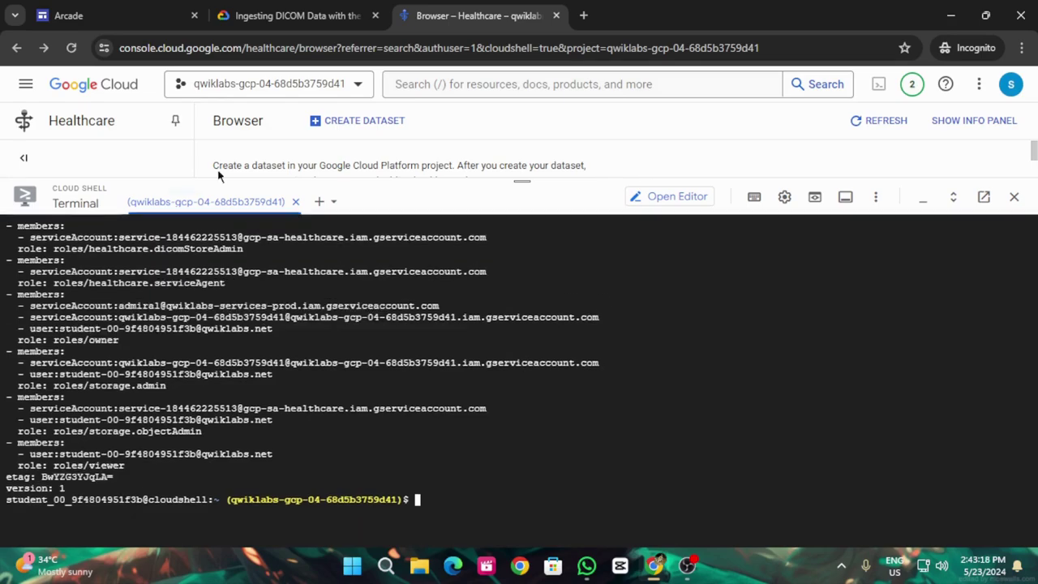
click(264, 13)
click(422, 308)
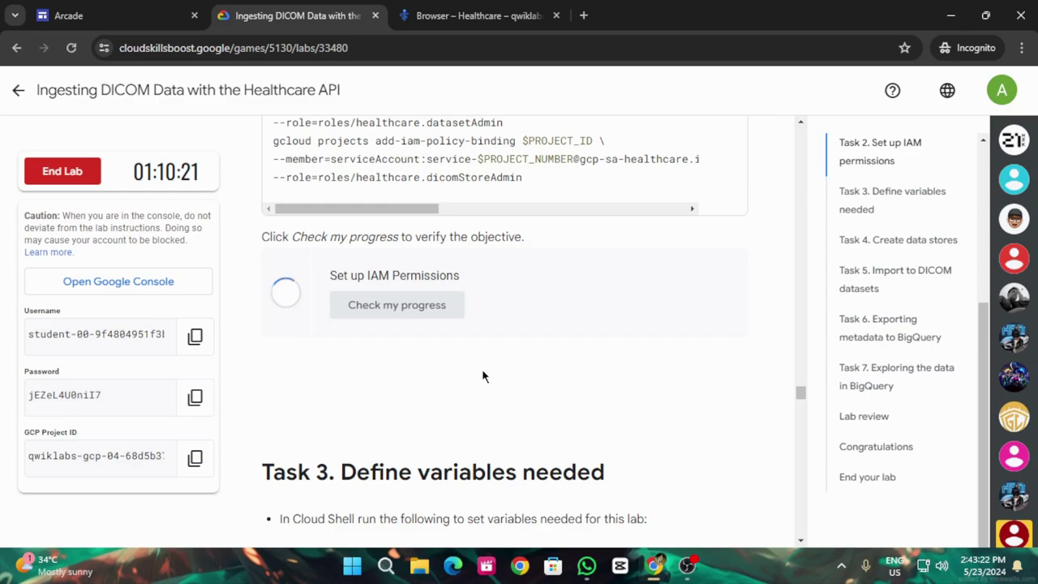
Run the Task 3 exports in Cloud Shell, setting REGION=us-central1, DATASET_ID=dataset1 and store IDs fhirstore1, dicomstore1 and hl7v2store1
scroll(489, 387, down, 3)
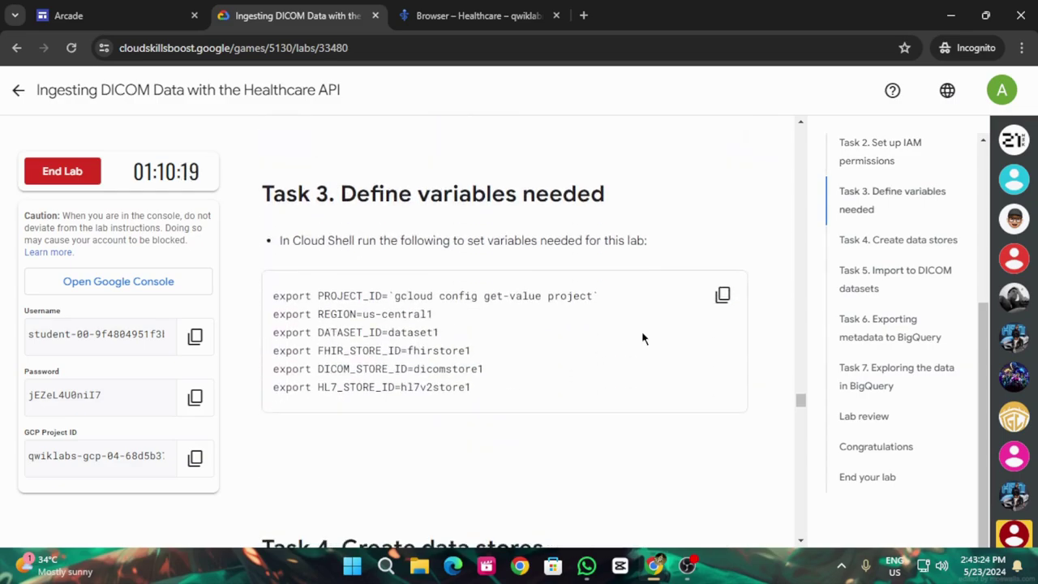
click(721, 295)
click(454, 15)
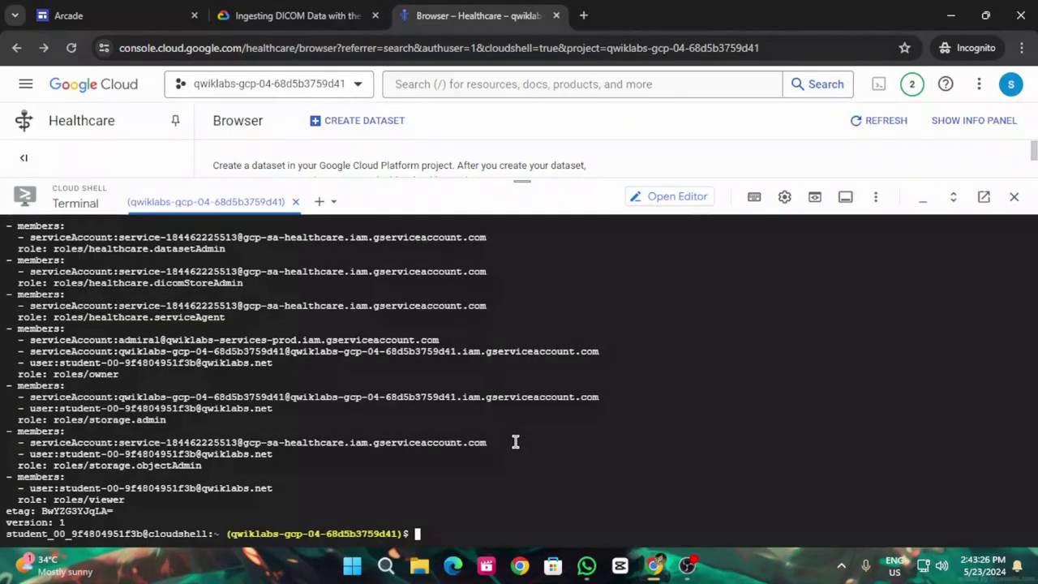
key(ctrl+v)
key(Return)
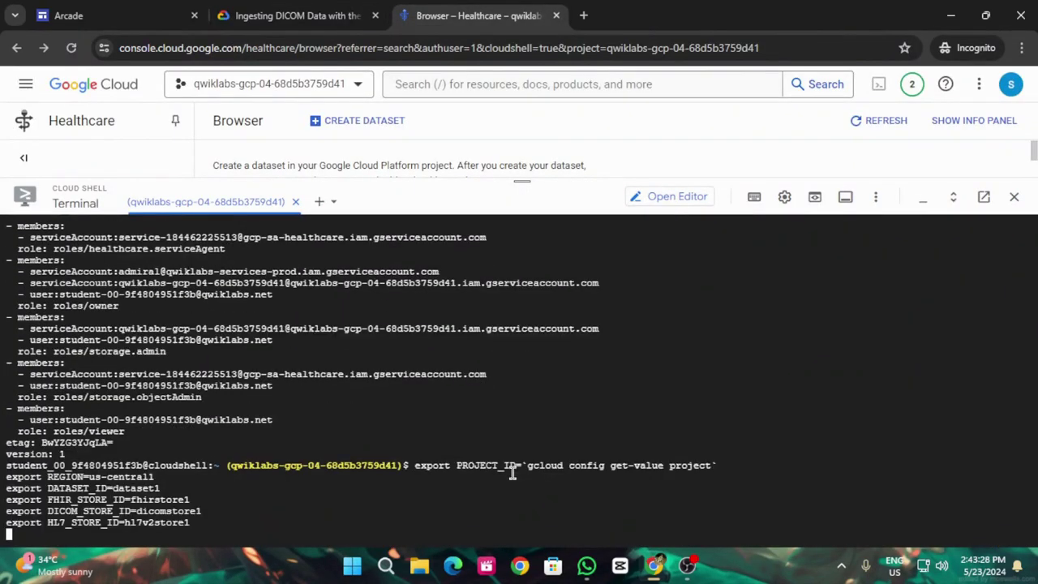
Go to Task 4, Create data stores, in the lab instructions
click(292, 16)
scroll(506, 371, down, 3)
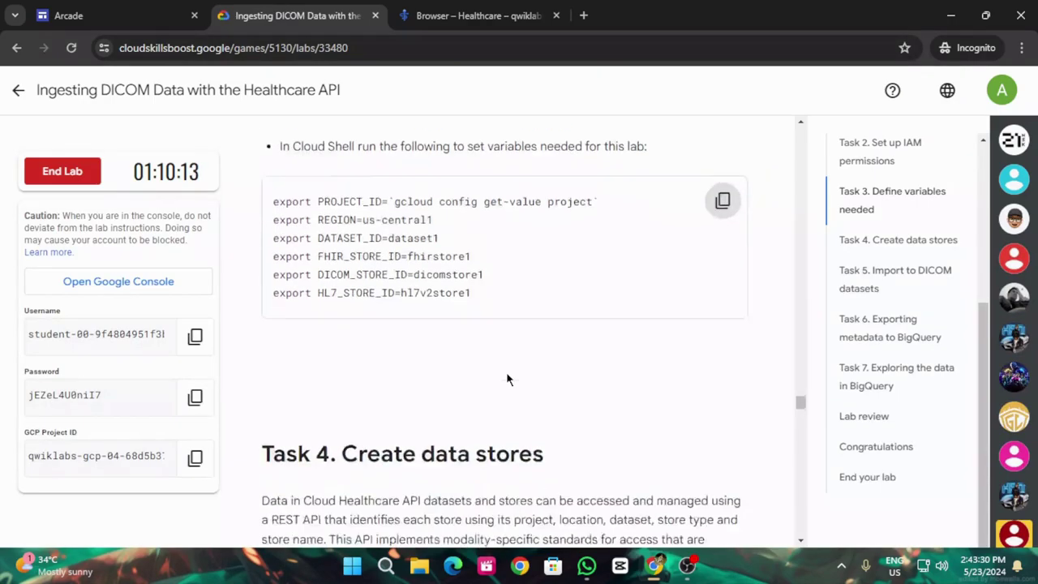